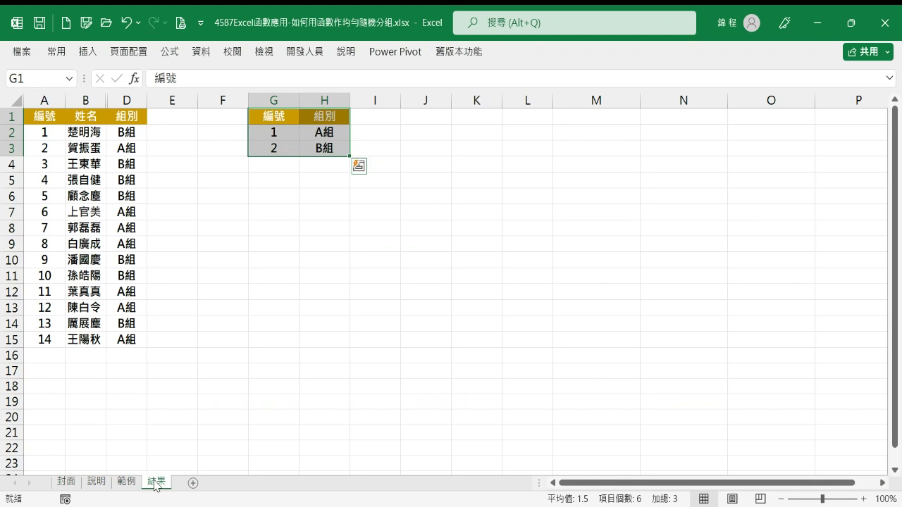
Step: On the 範例 sheet, start the 組別 formula in D2 with INDEX over the absolute range $G$2:$G$3
left_click(341, 126)
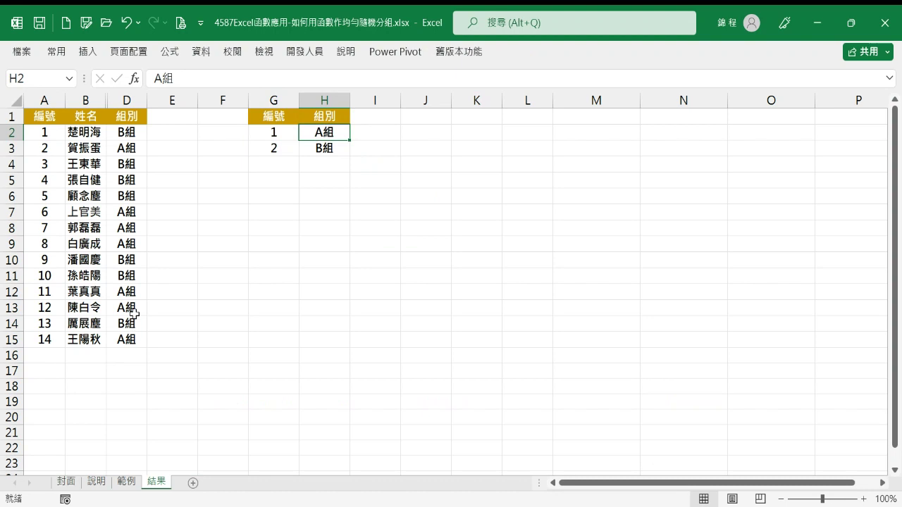
left_click(124, 479)
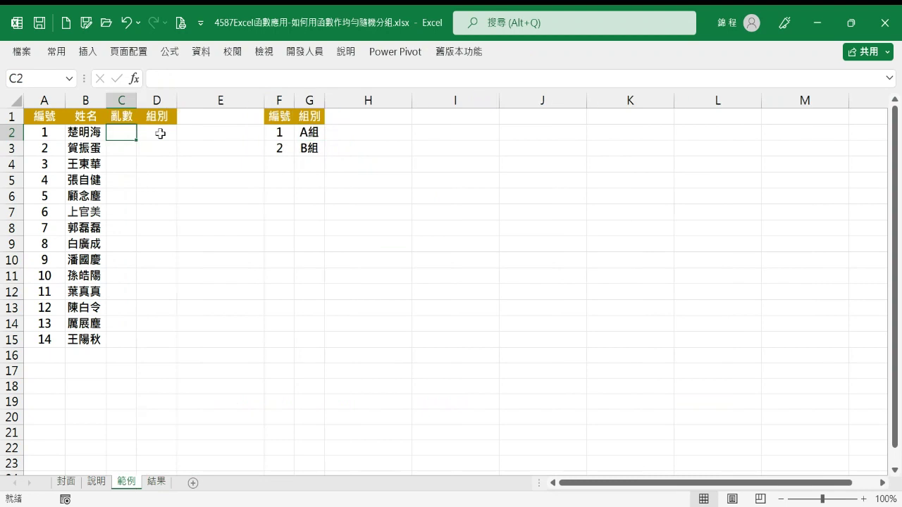
left_click(162, 134)
type("=")
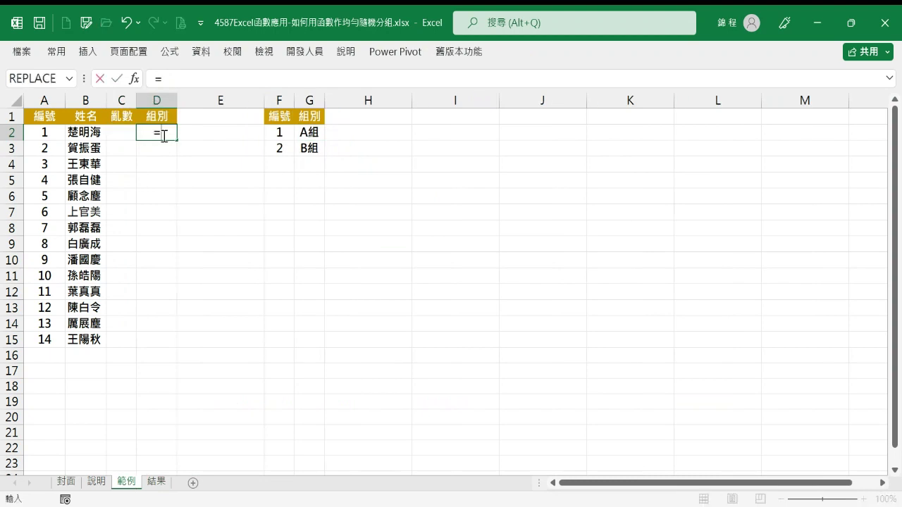
type("INDEX")
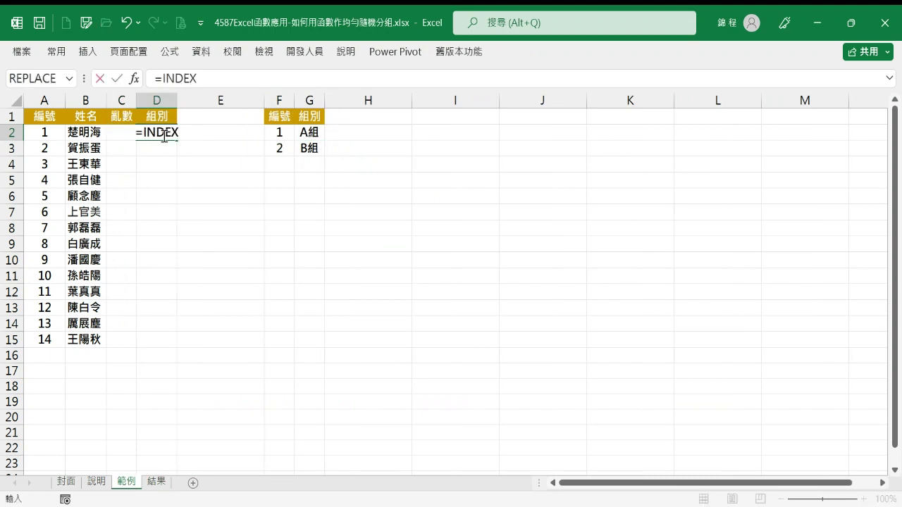
type("(")
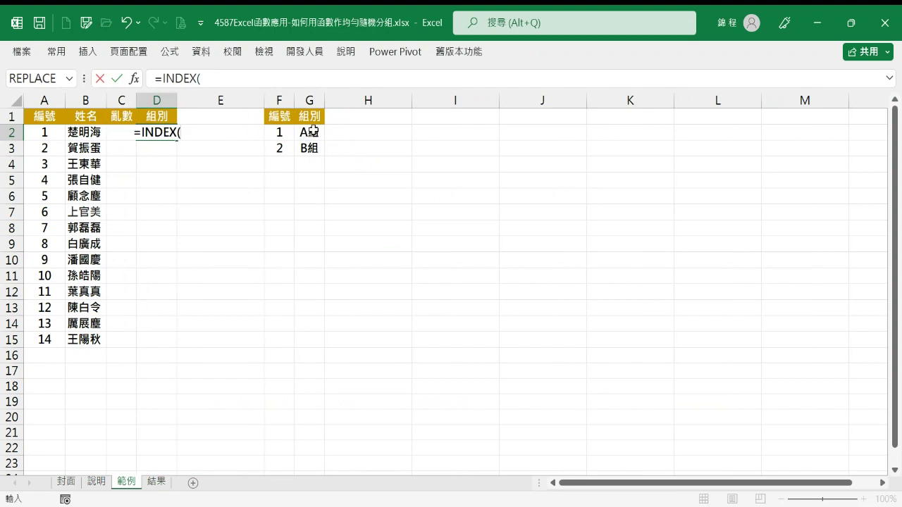
left_click_drag(312, 132, 309, 148)
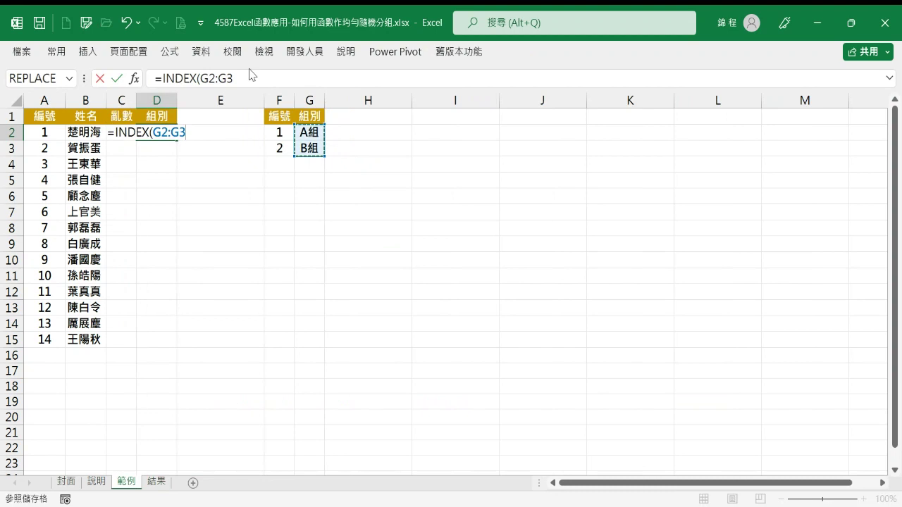
key("F4")
type(",")
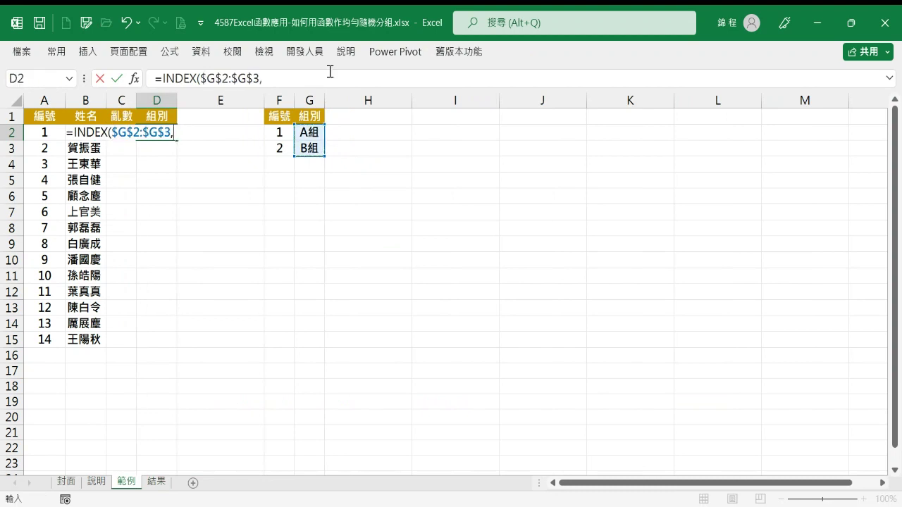
Step: Complete the D2 formula with RANDBETWEEN(1,2) as the INDEX row argument and fill it down to D15
type("RAN")
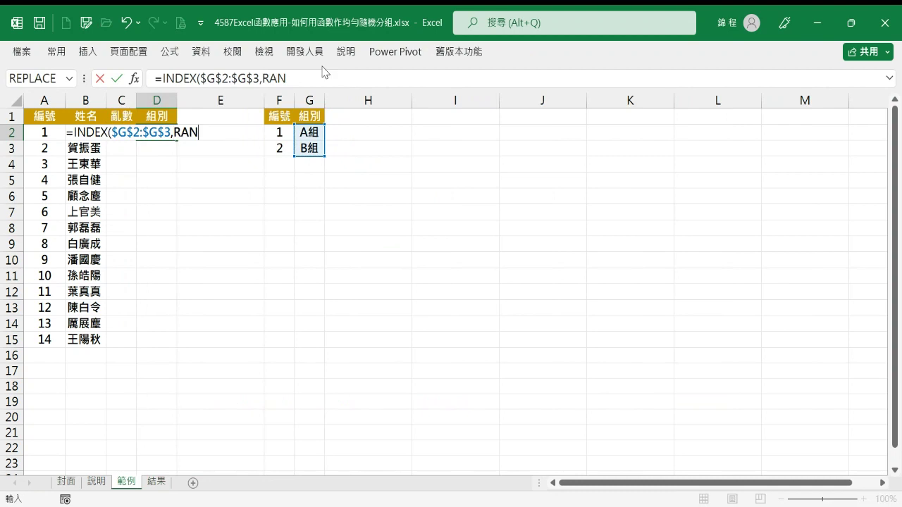
type("D")
key("BackSpace")
type("BETWEE")
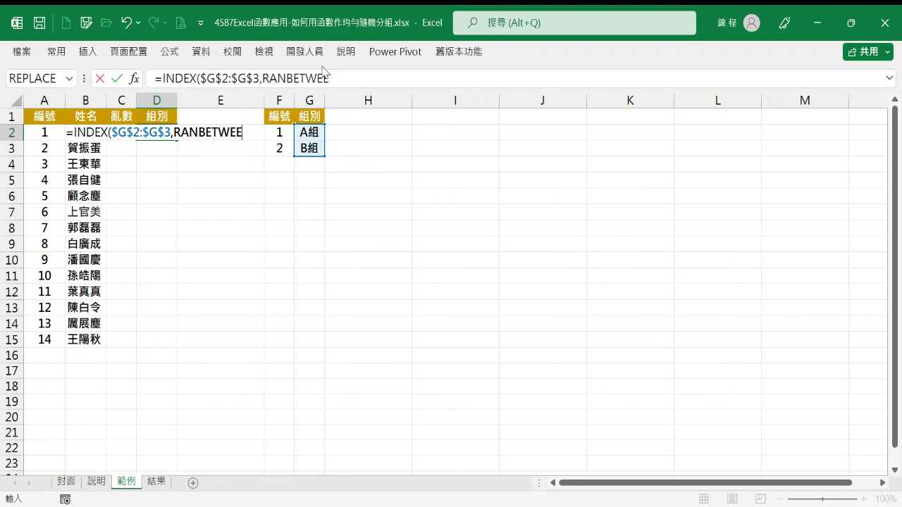
type("N")
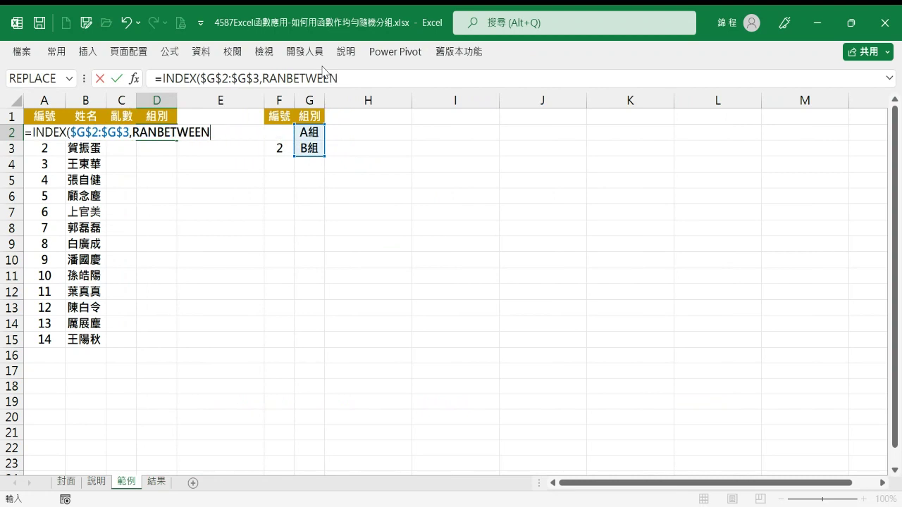
left_click(287, 78)
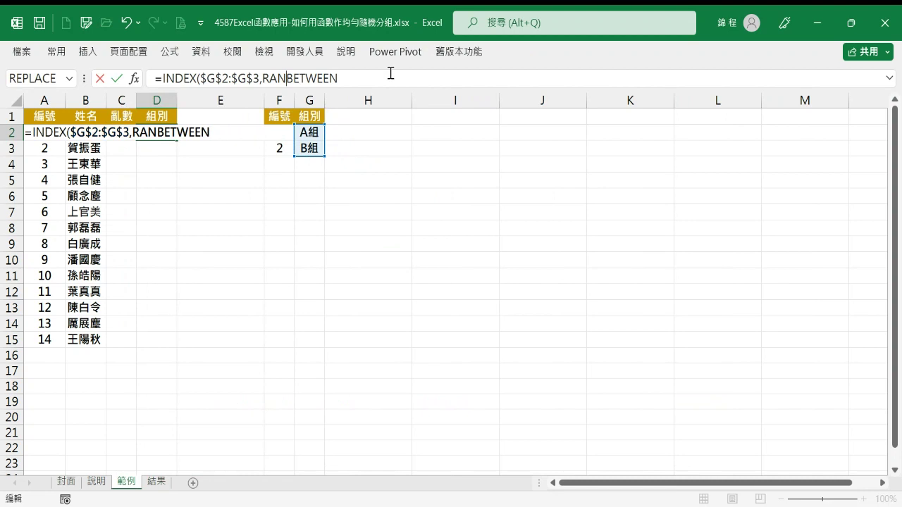
type("D")
left_click(366, 76)
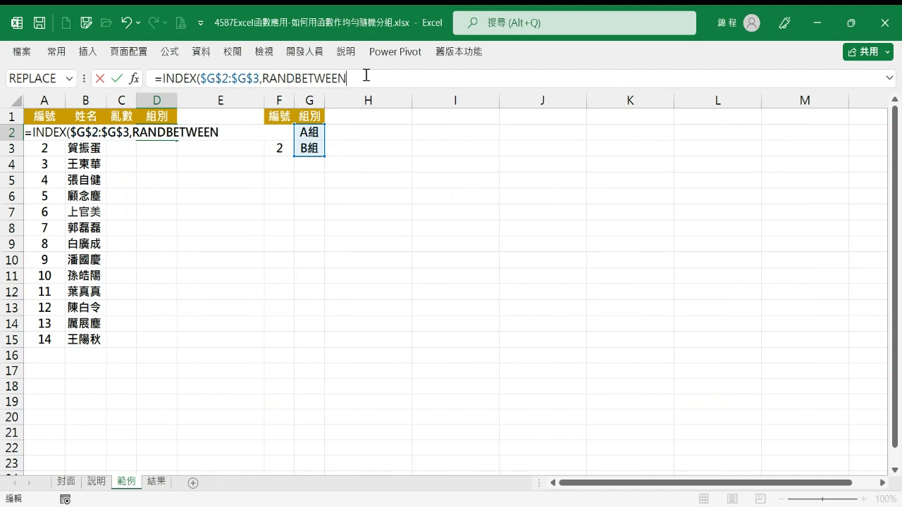
type("(1,2))")
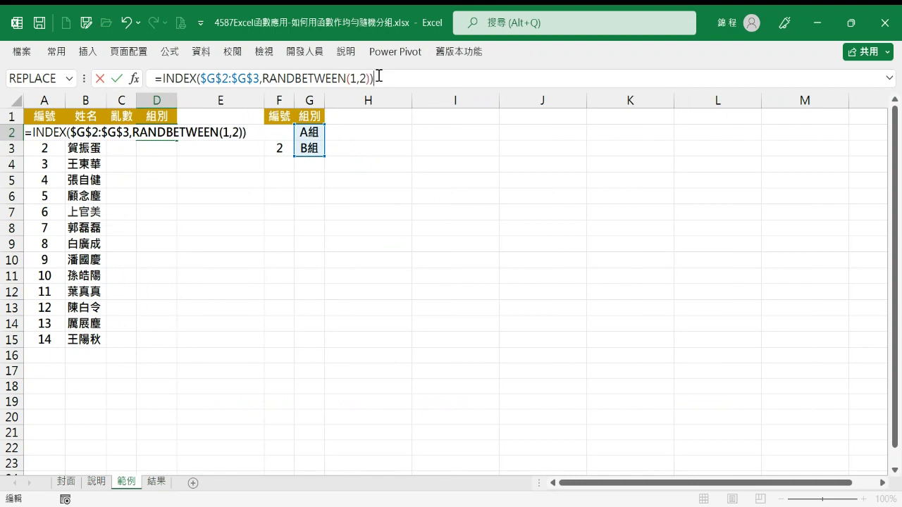
key("ctrl+Return")
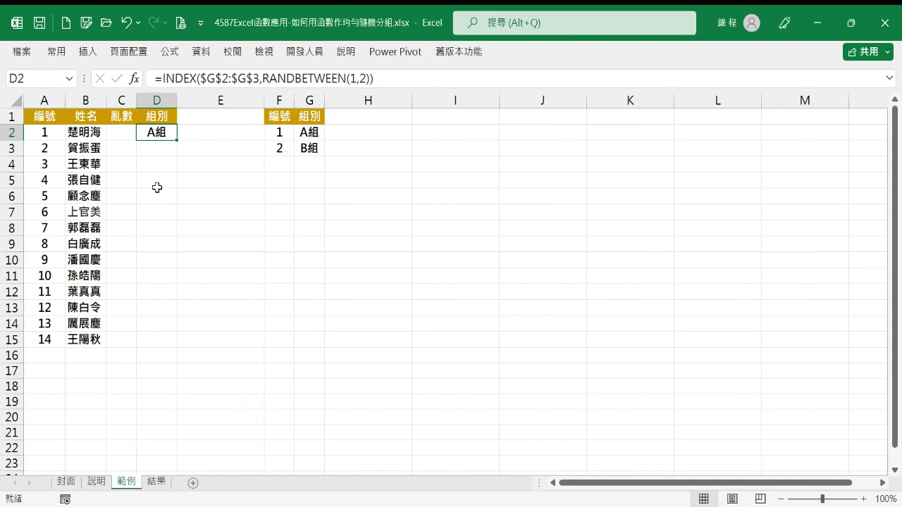
left_click_drag(177, 139, 174, 347)
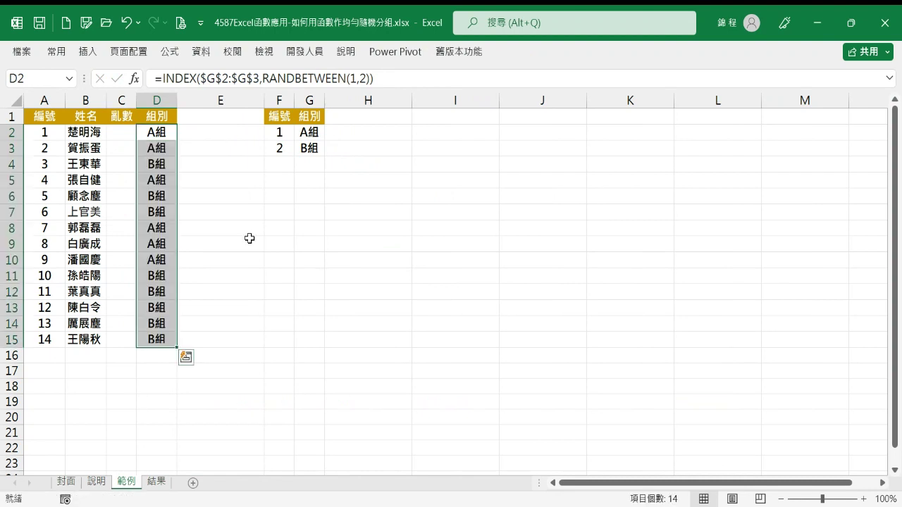
left_click(153, 131)
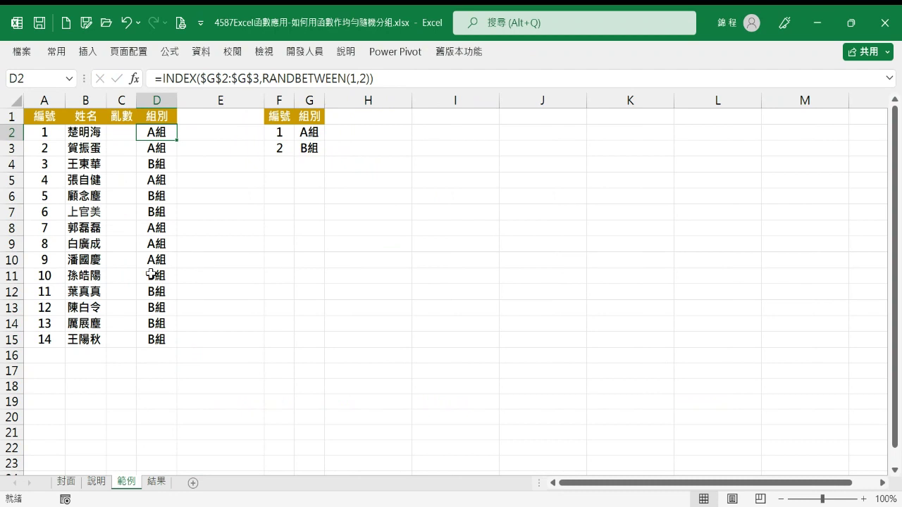
Step: Enter =RAND() in C2, fill it down to C15, and widen column C to show more decimals
left_click(121, 134)
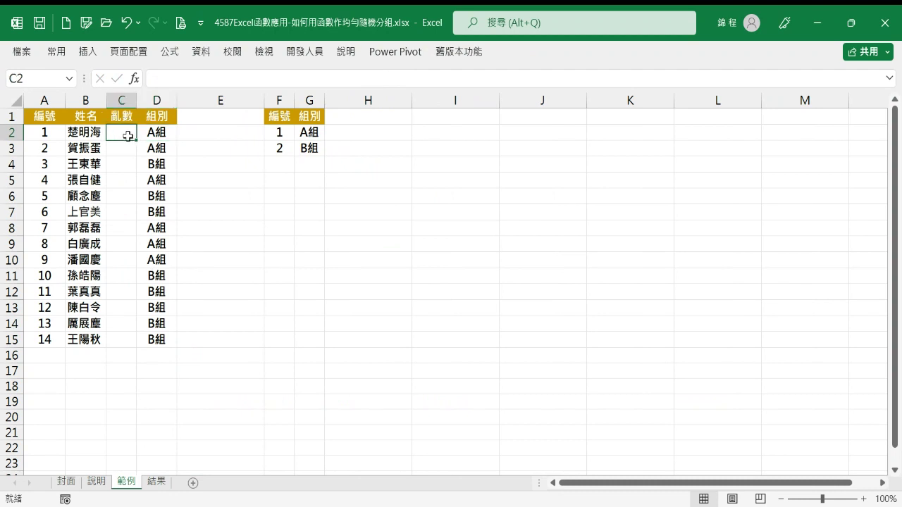
type("=RAND(")
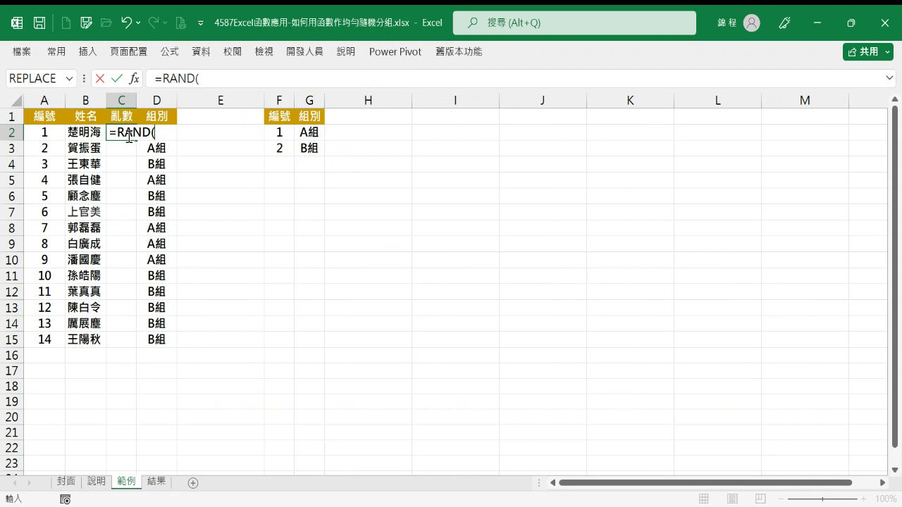
key("Tab")
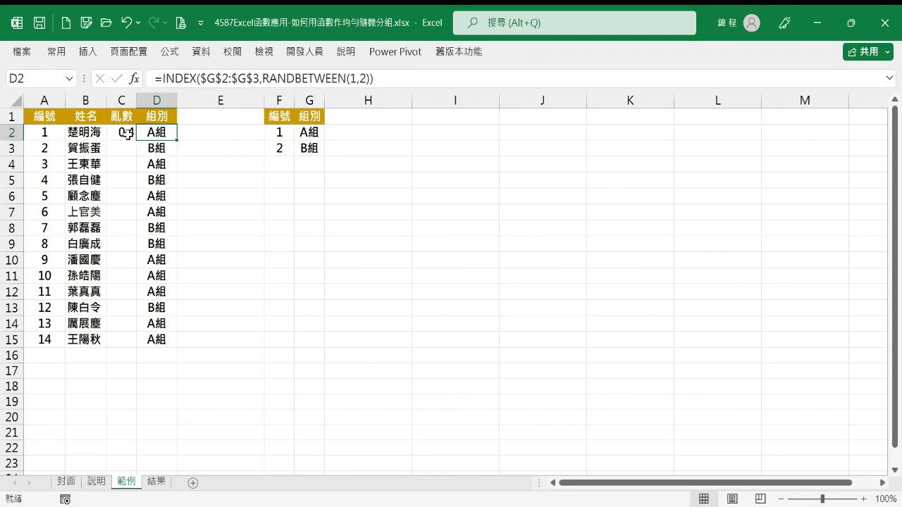
left_click(125, 133)
left_click_drag(139, 138, 141, 343)
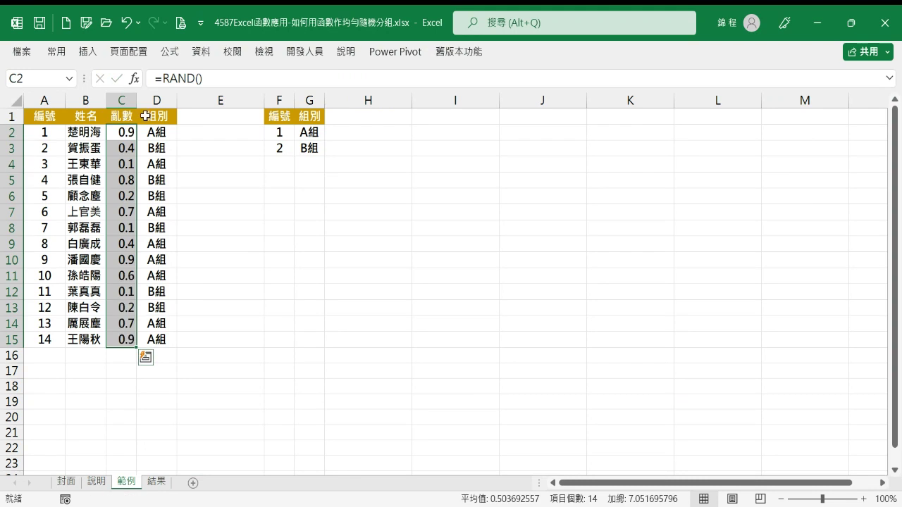
left_click_drag(139, 104, 166, 101)
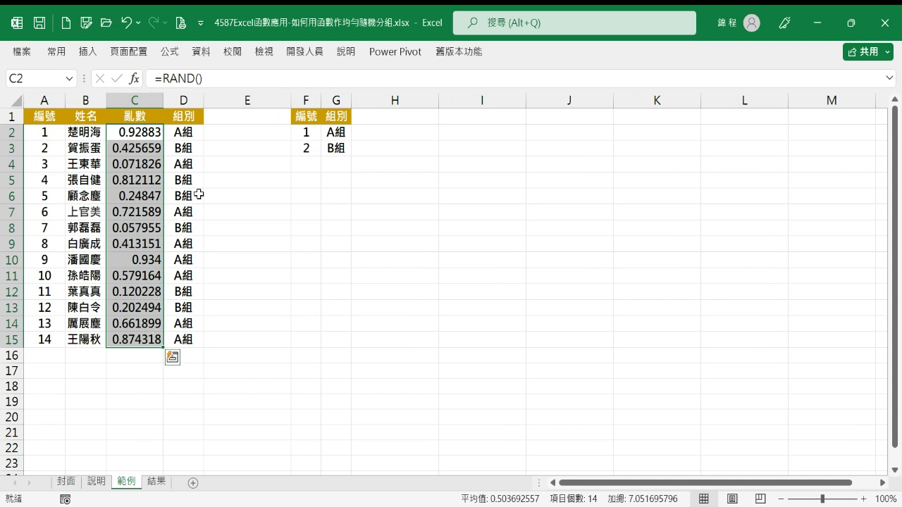
Step: Remove RANDBETWEEN(1,2) from the INDEX formula in D2, leaving the row argument empty
left_click(186, 135)
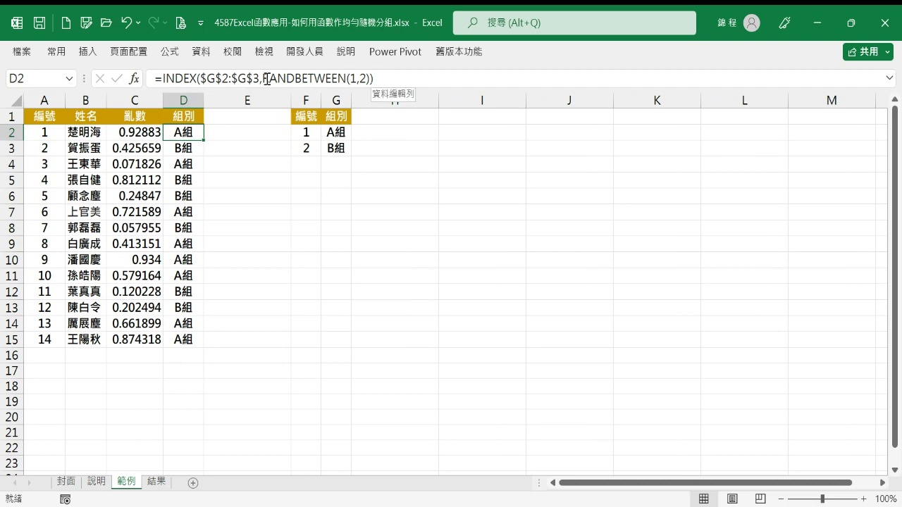
left_click_drag(266, 79, 369, 80)
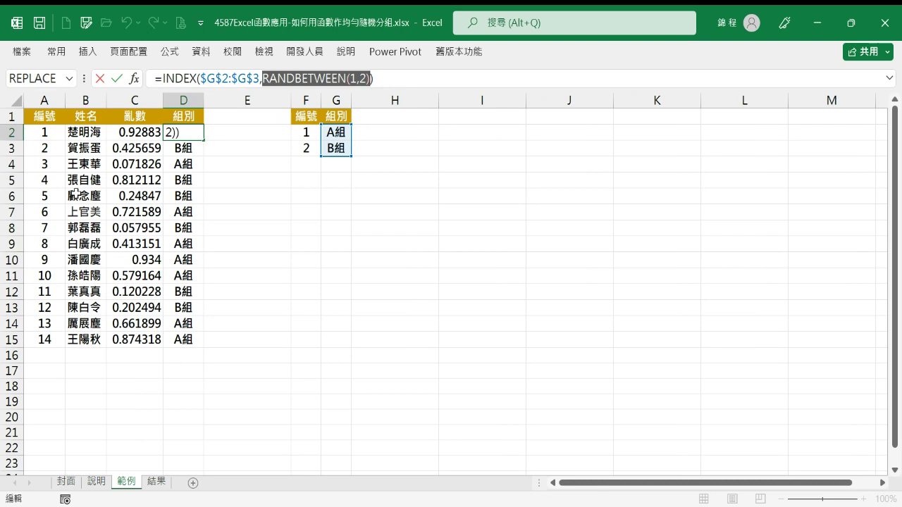
left_click(139, 133)
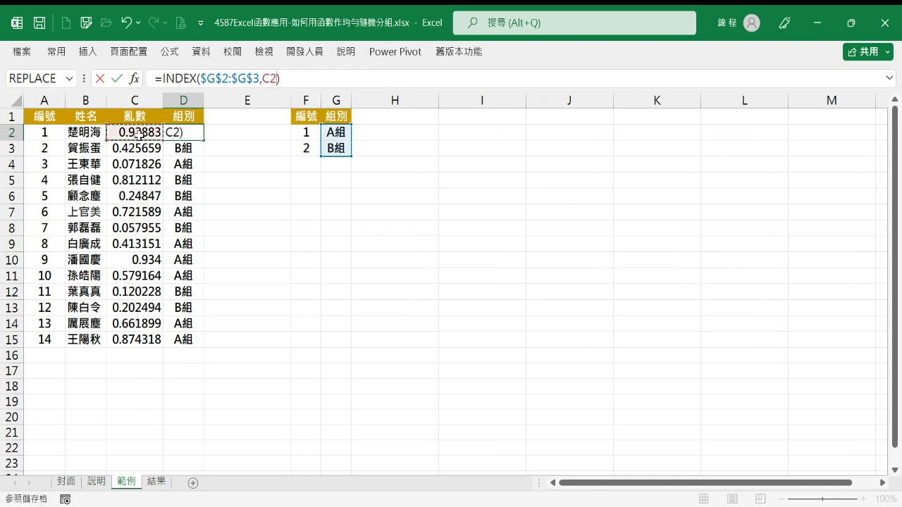
key("BackSpace")
key("BackSpace")
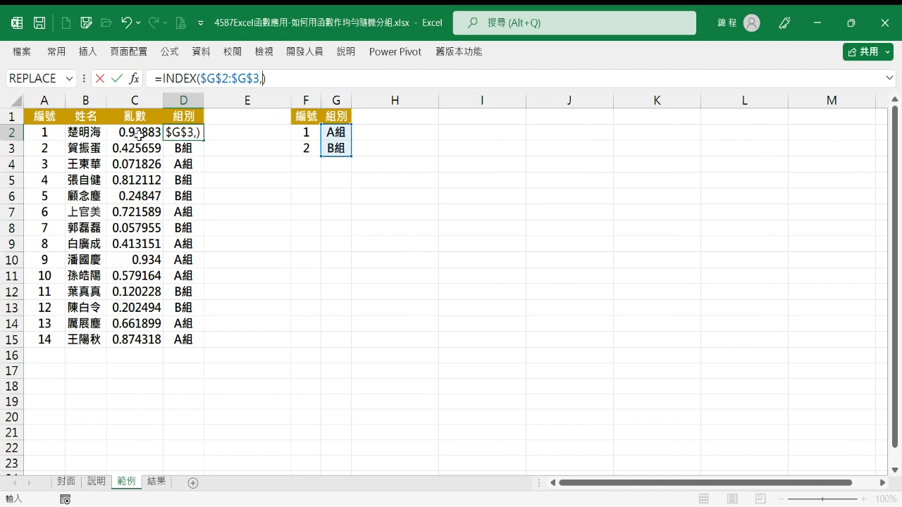
Step: Enter RANK.EQ(C2,$C$2:$C$15) as the row argument of the INDEX formula in D2
type("RANK")
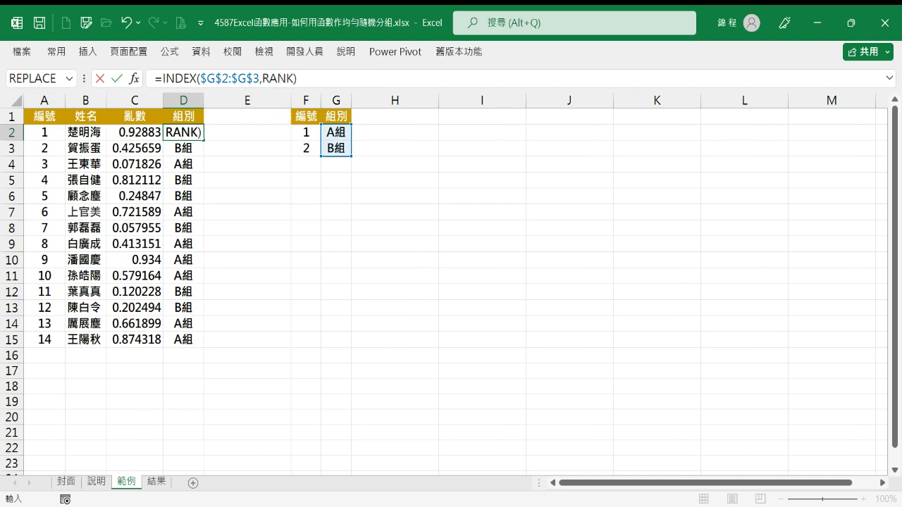
type(".EQ(")
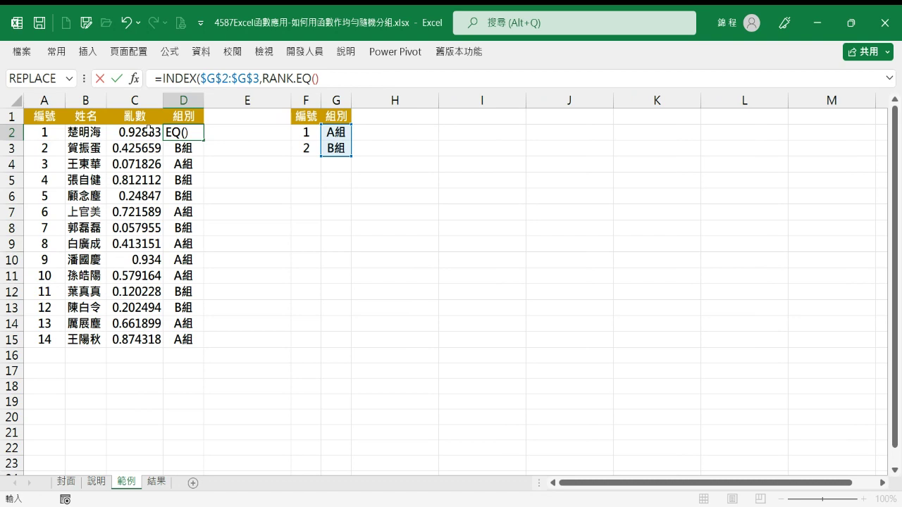
left_click(148, 129)
type(",")
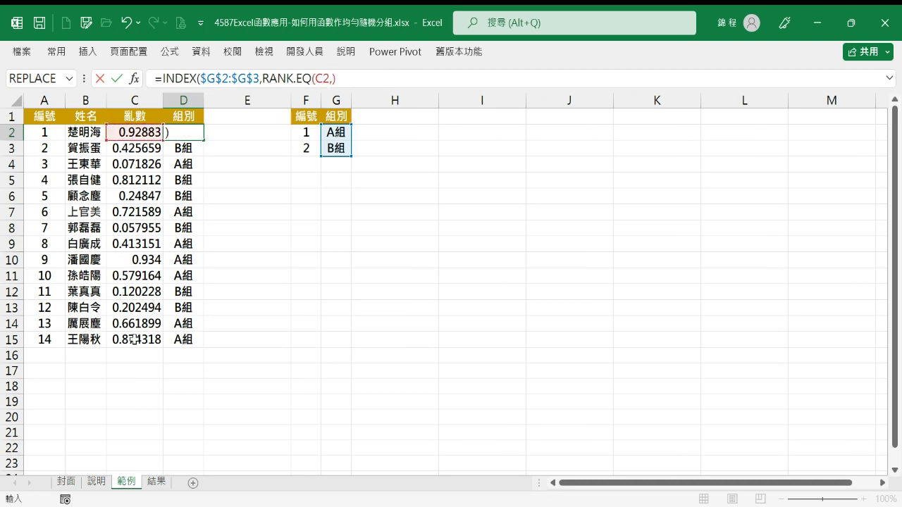
left_click_drag(132, 339, 133, 132)
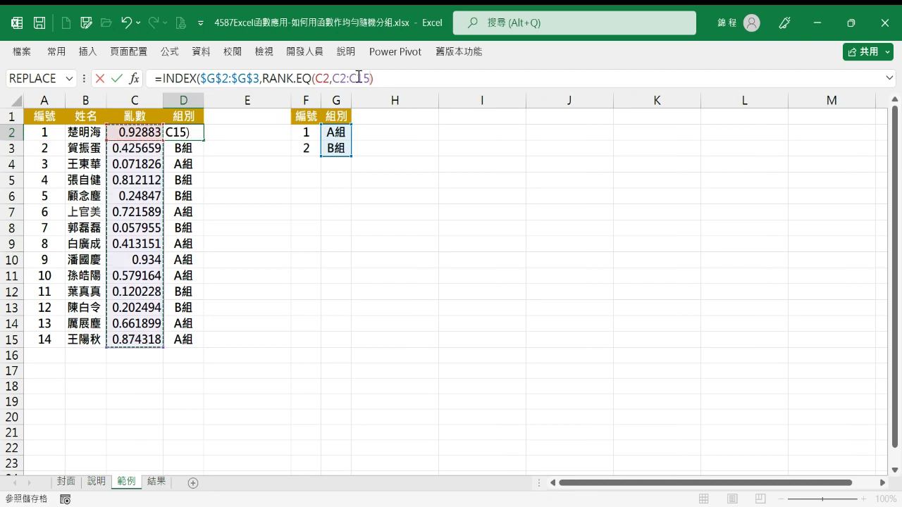
key("F4")
left_click(283, 78)
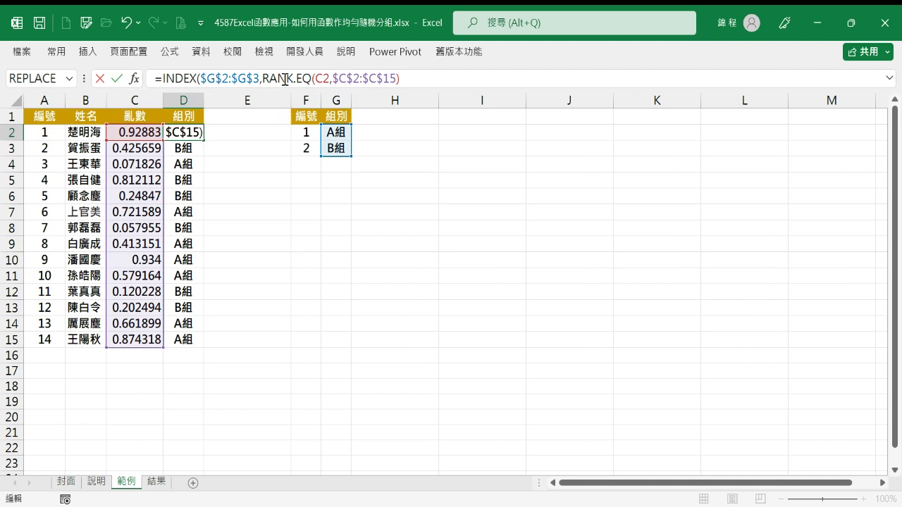
type(")")
key("Tab")
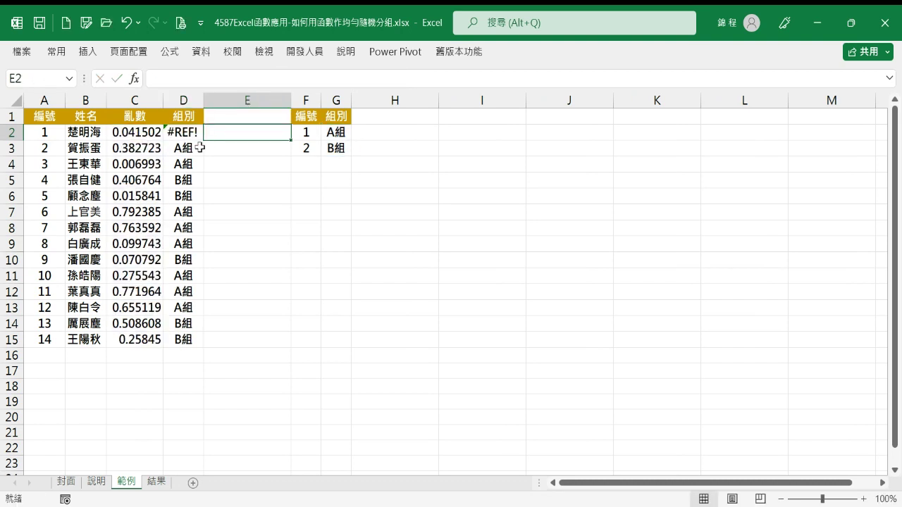
Step: Strip the INDEX wrapper from the D2 formula so it reads =RANK.EQ(C2,$C$2:$C$15)
left_click(192, 133)
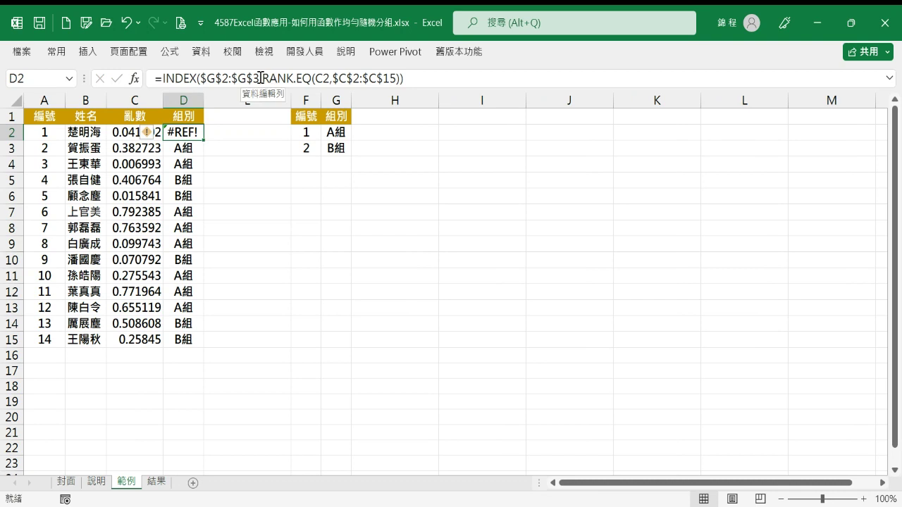
left_click(260, 78)
left_click_drag(262, 78, 161, 83)
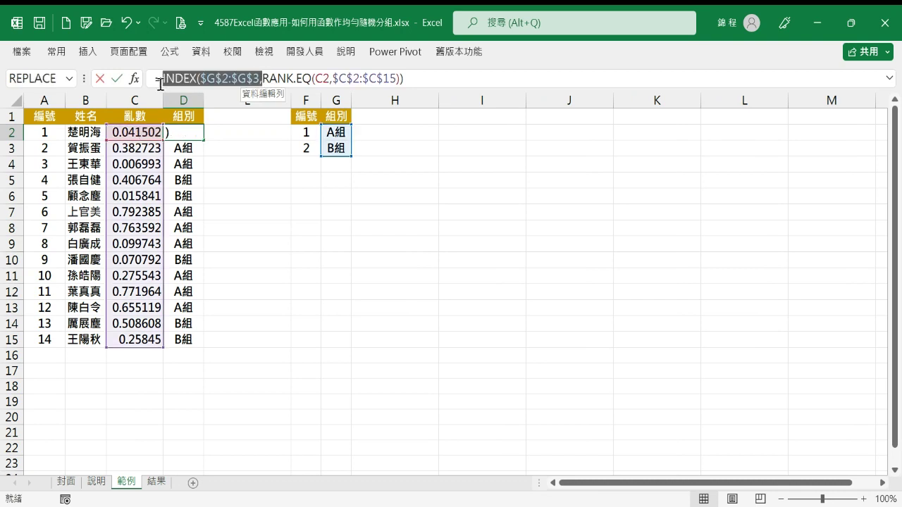
key("Delete")
left_click(341, 82)
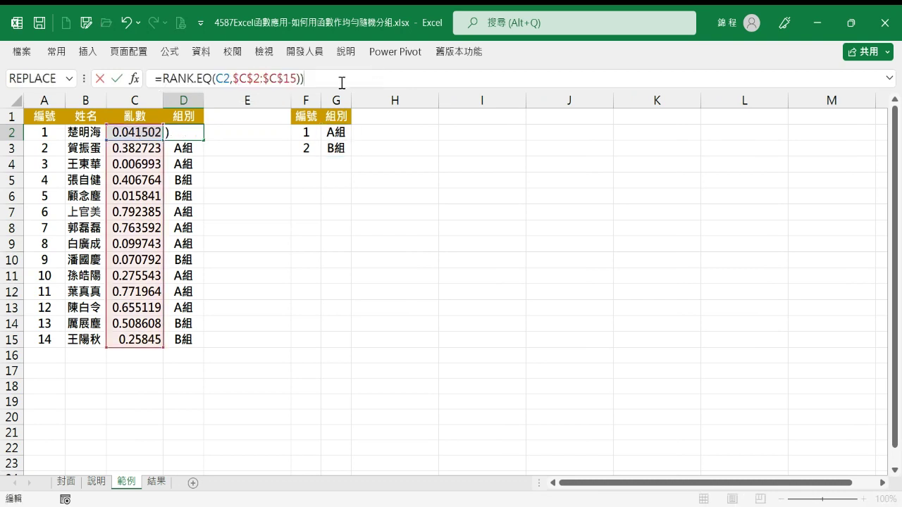
key("BackSpace")
left_click(176, 132)
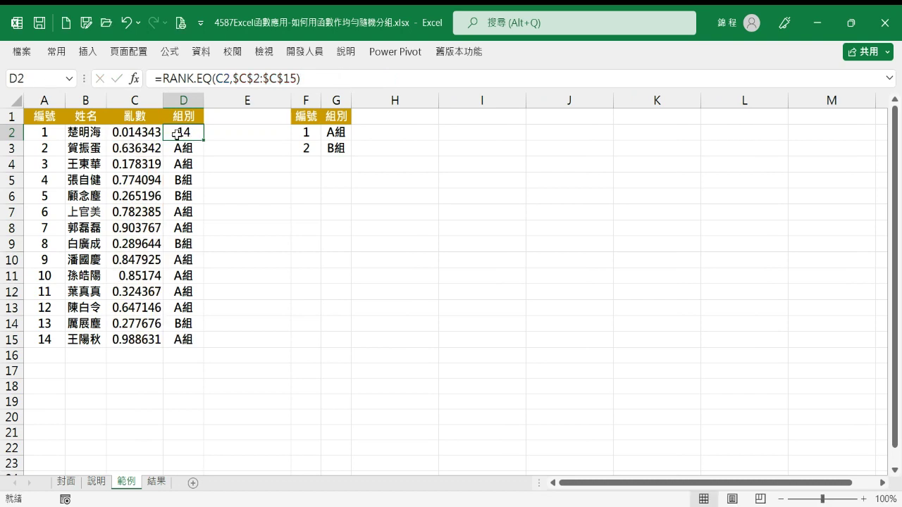
Step: Fill the RANK.EQ formula from D2 down to D15 and replace the RAND formulas in C2:C15 with static values
double_click(204, 141)
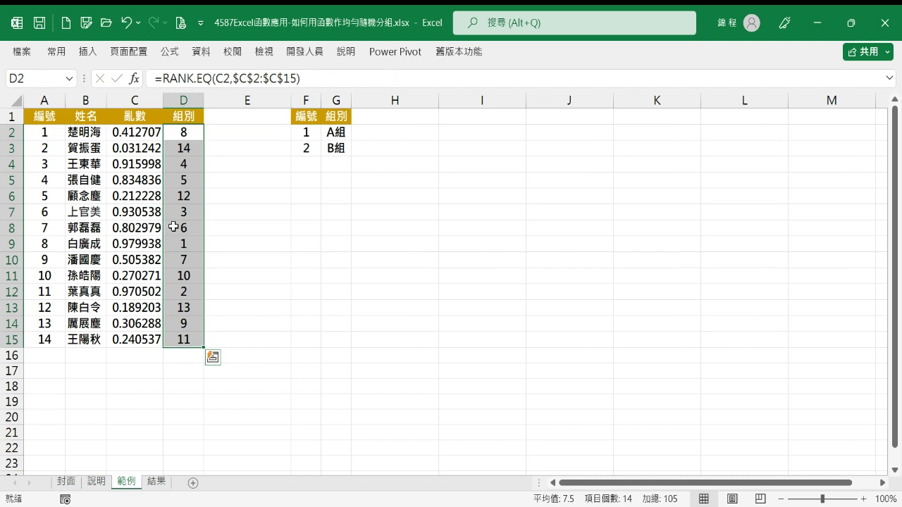
left_click_drag(141, 132, 131, 344)
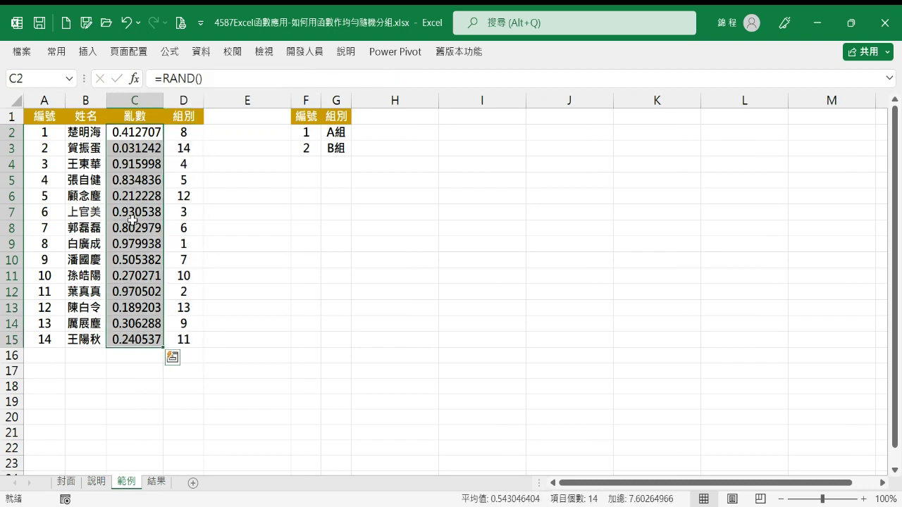
left_click(64, 52)
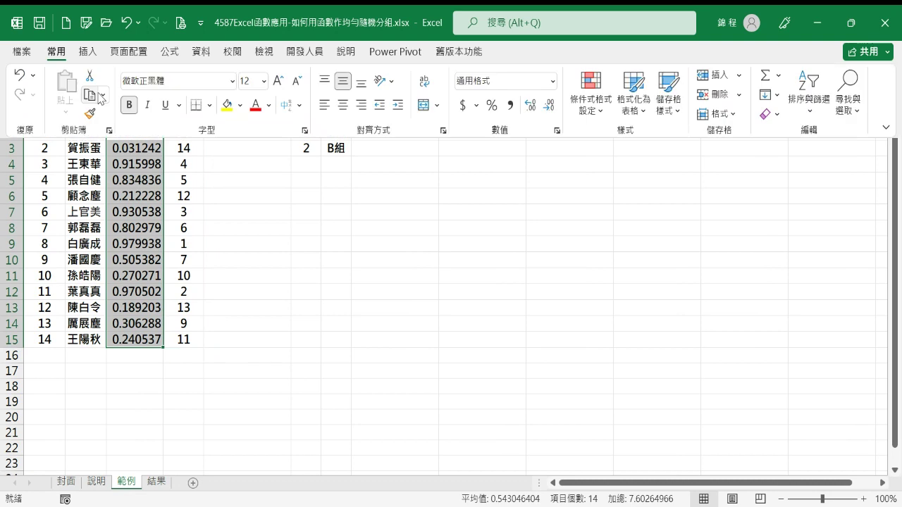
left_click(98, 98)
left_click(66, 107)
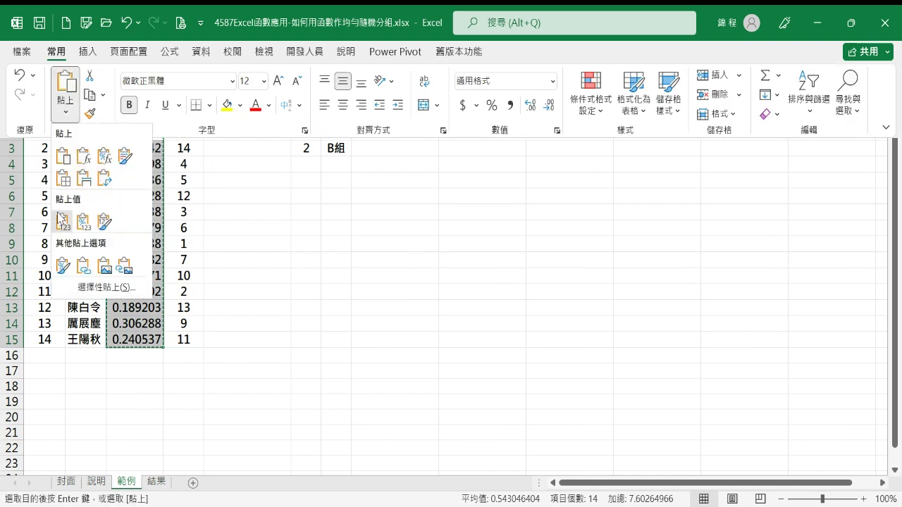
left_click(62, 222)
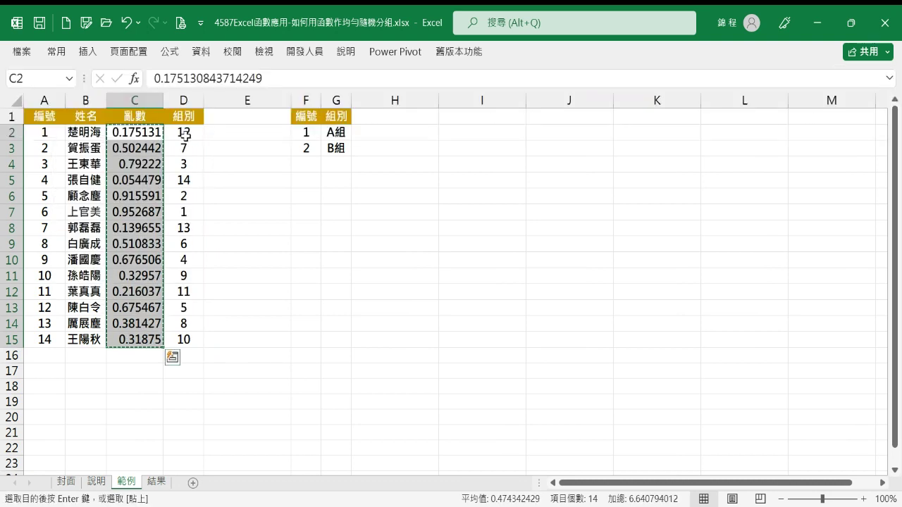
Step: Change the D2 formula to =MOD(RANK.EQ(C2,$C$2:$C$15),2)+1 and fill it down to D15
left_click(185, 135)
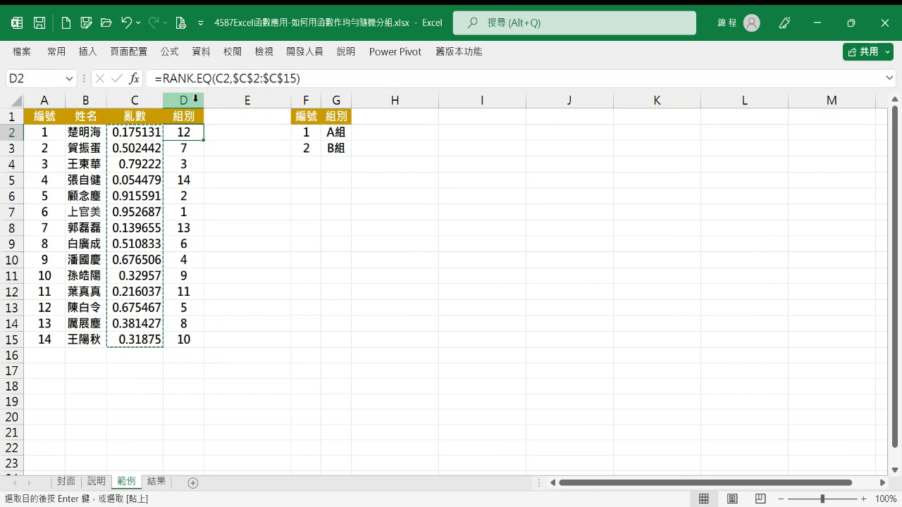
left_click(164, 78)
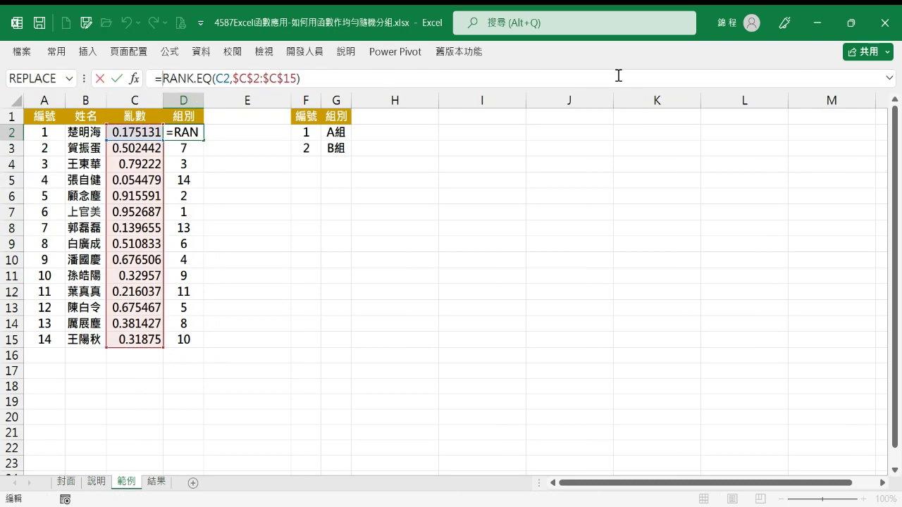
type("MOD(")
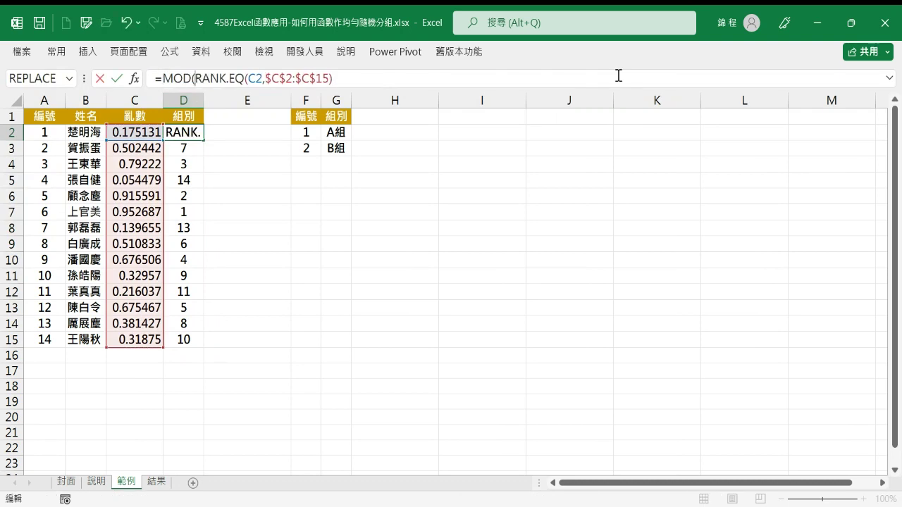
left_click(360, 82)
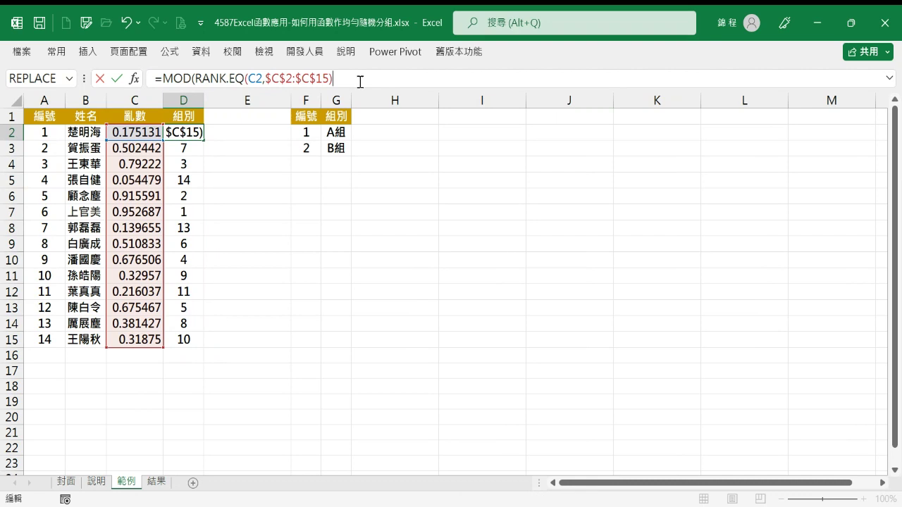
type(",2)")
type("+1")
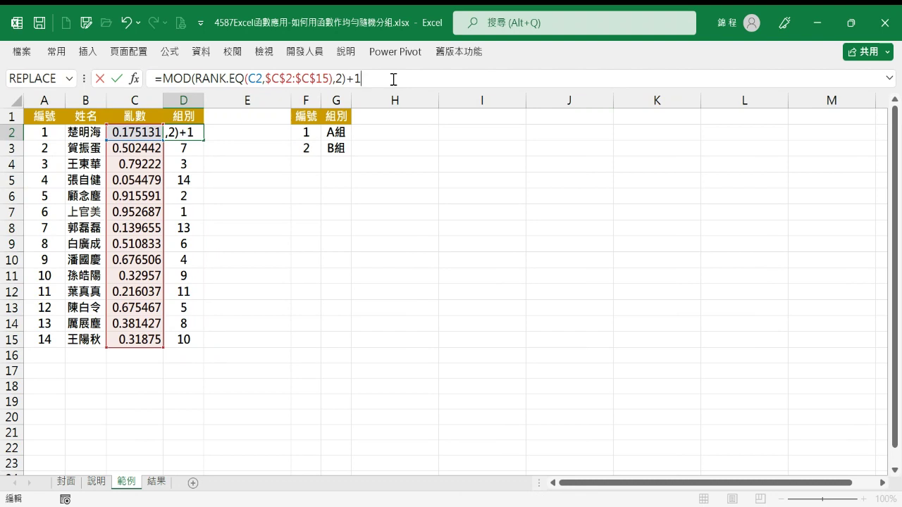
left_click(208, 133)
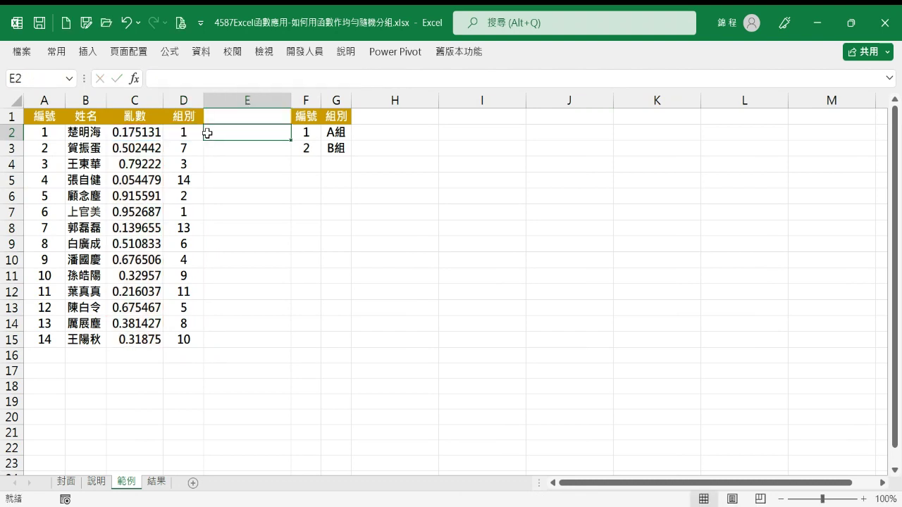
left_click(200, 135)
double_click(202, 139)
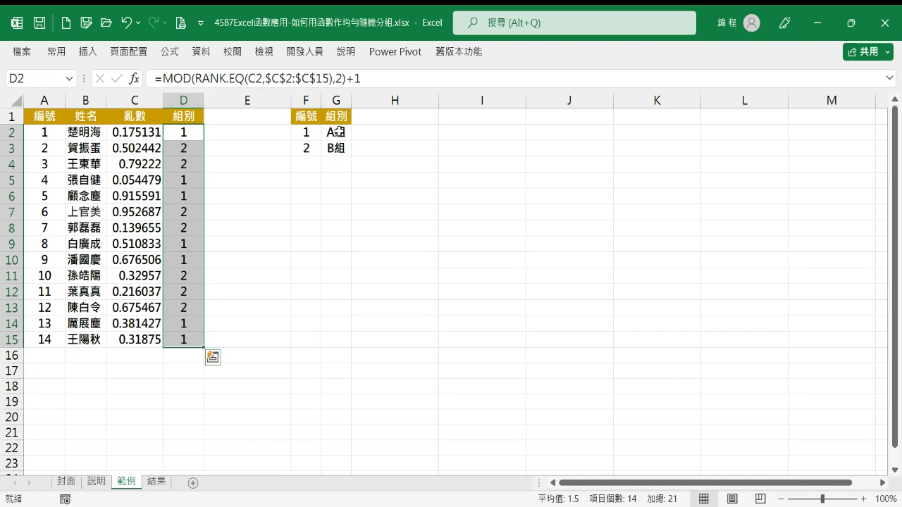
Step: Insert INDEX( in front of MOD in the D2 formula
left_click(160, 76)
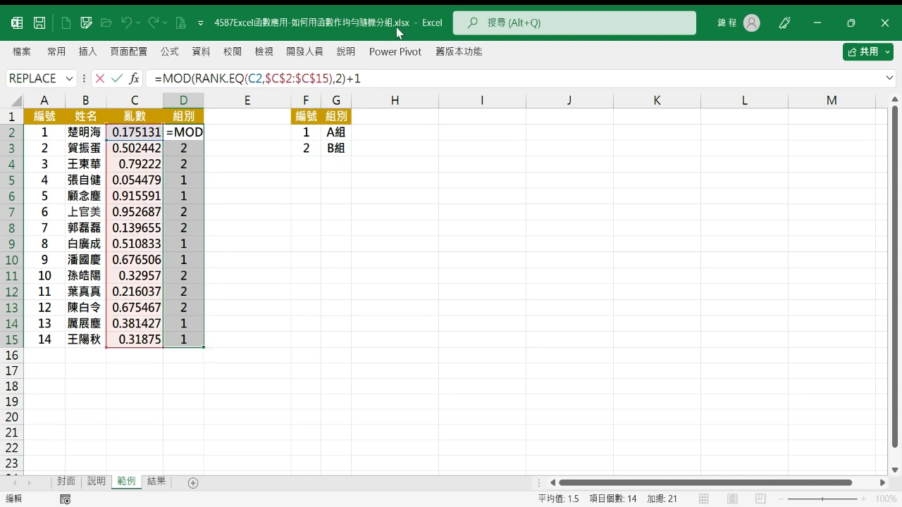
type("ONDEX")
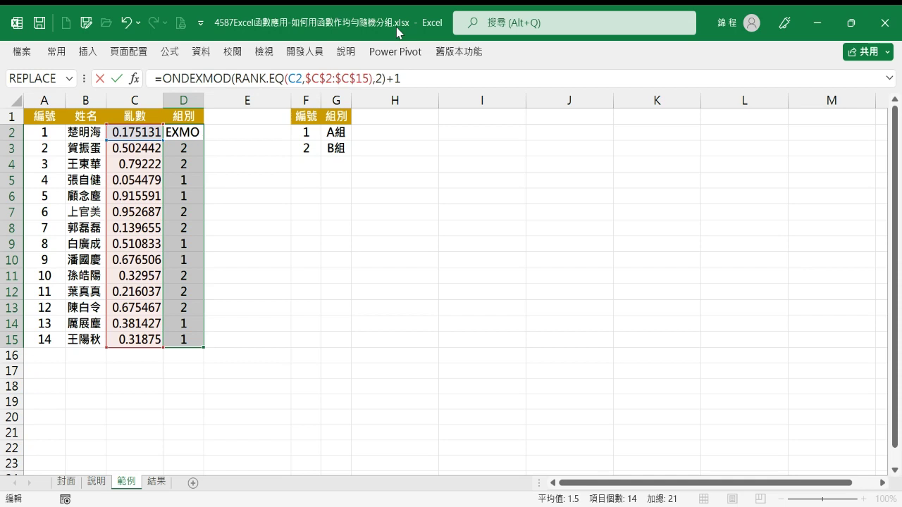
type("(")
key("Left")
key("Left")
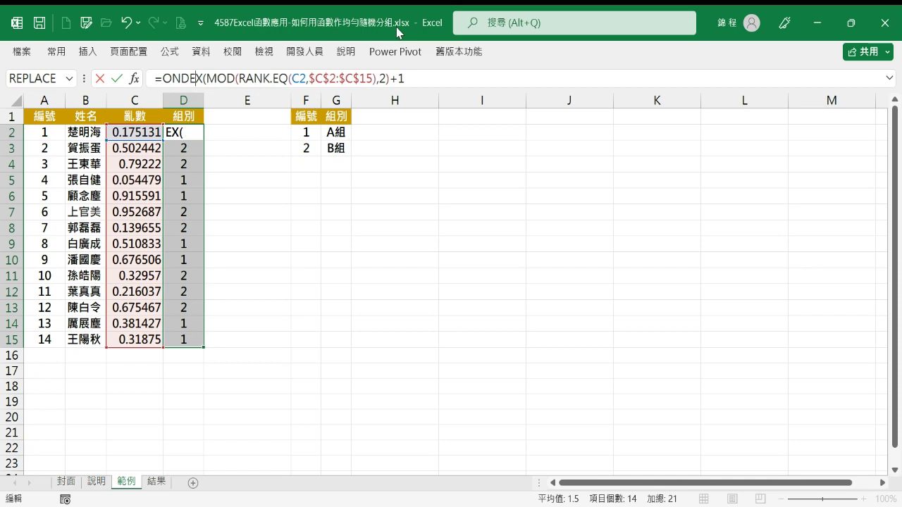
key("Left")
key("Left")
key("Left")
key("Left")
type("I")
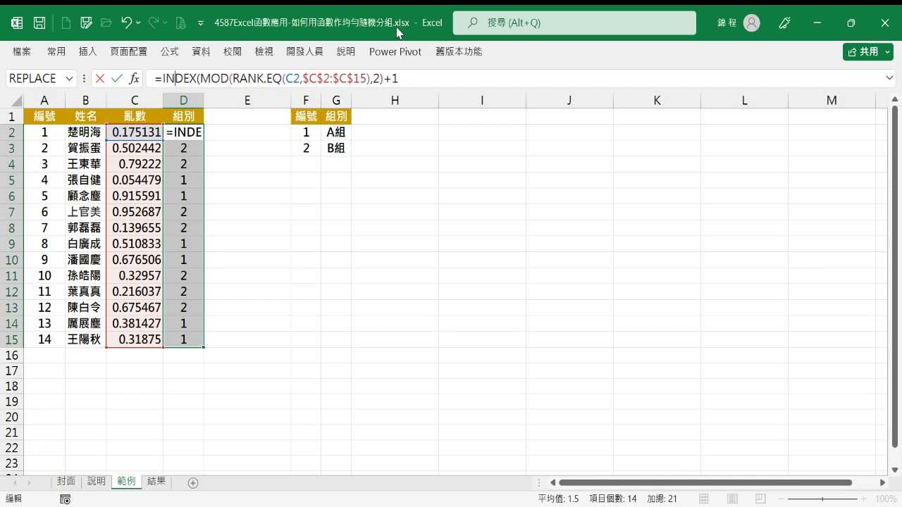
key("Right")
key("Right")
key("Right")
key("Right")
Step: Add $G$2:$G$3 as the INDEX array in D2, close the formula, and fill it down to D15
left_click(339, 136)
left_click_drag(341, 137, 336, 148)
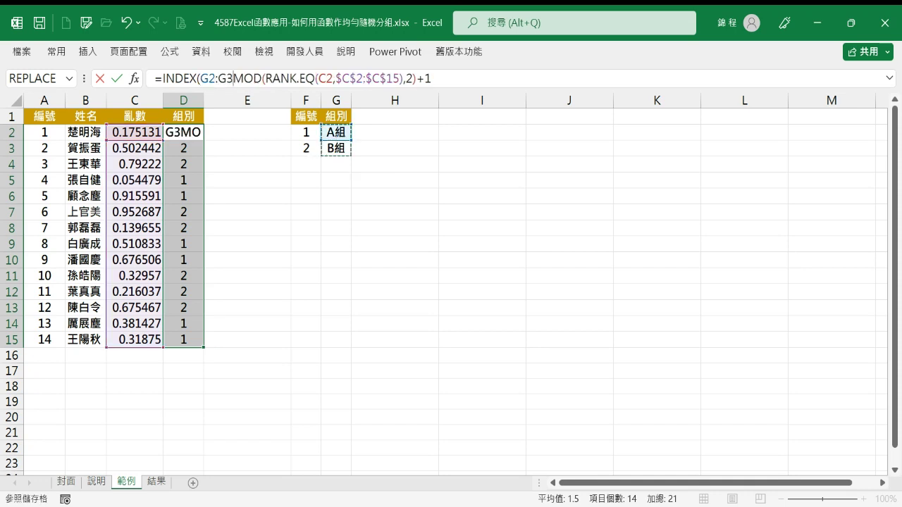
key("F4")
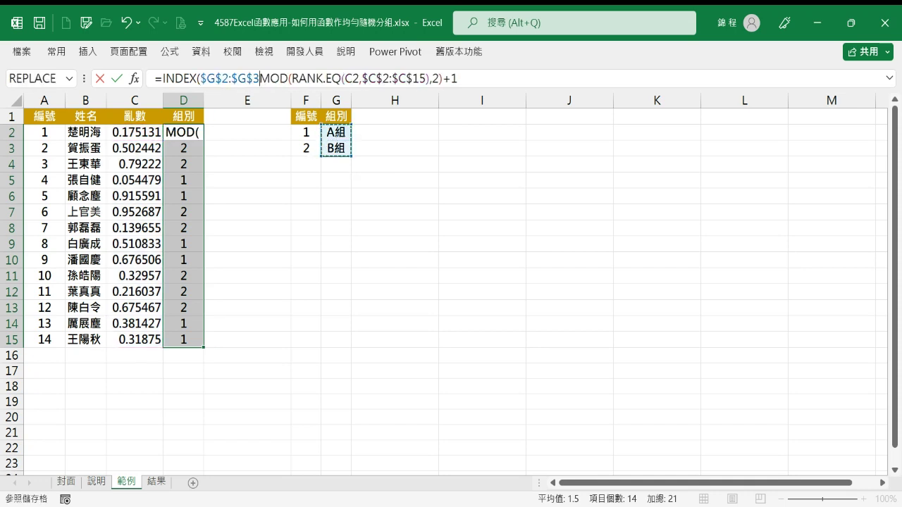
type(",")
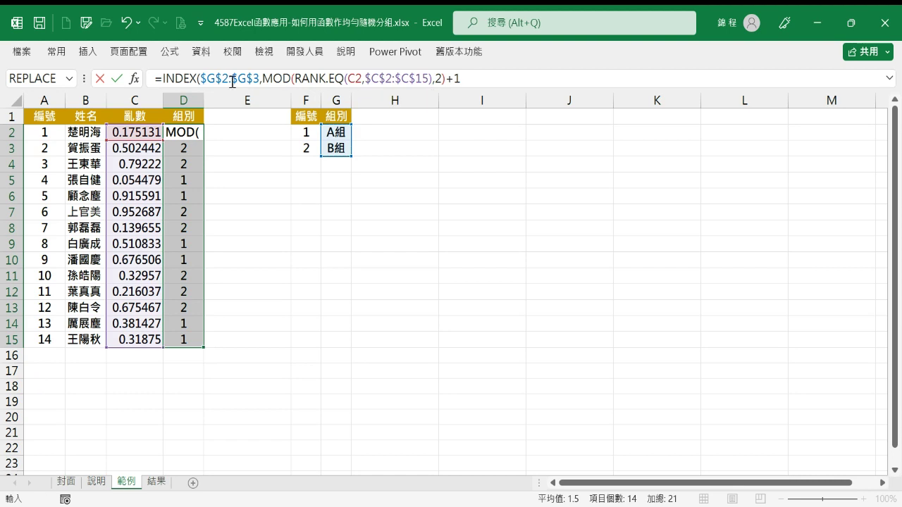
left_click(472, 77)
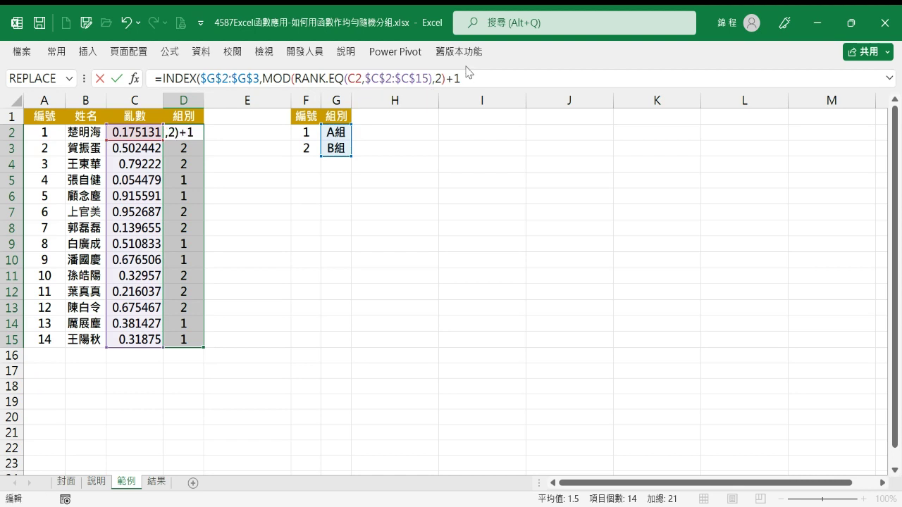
type(")")
key("Return")
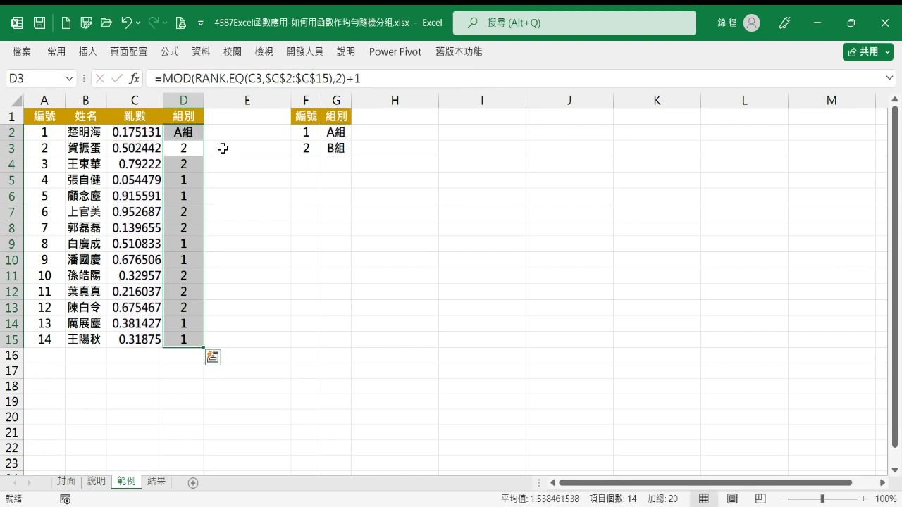
left_click(196, 135)
double_click(205, 140)
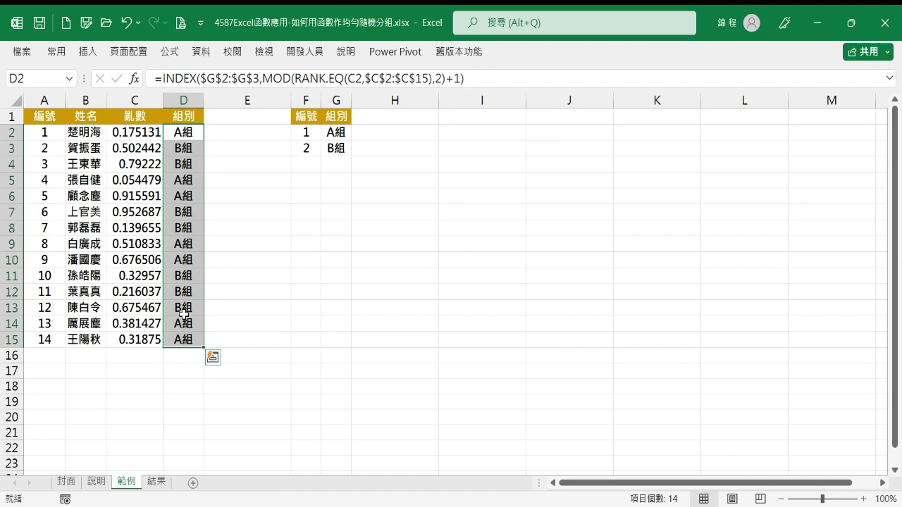
Step: Add a third group to the lookup table, with 3 in F4 and C組 in G4
left_click(309, 164)
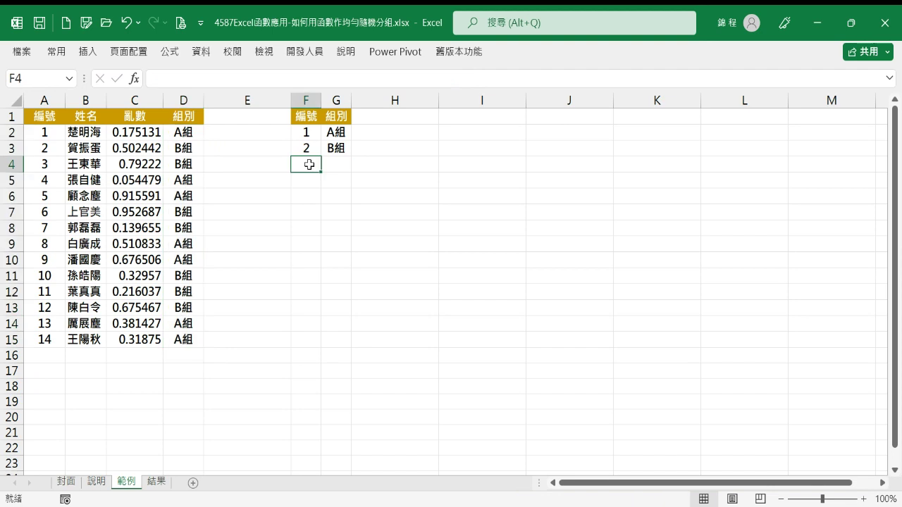
type("3")
left_click(345, 161)
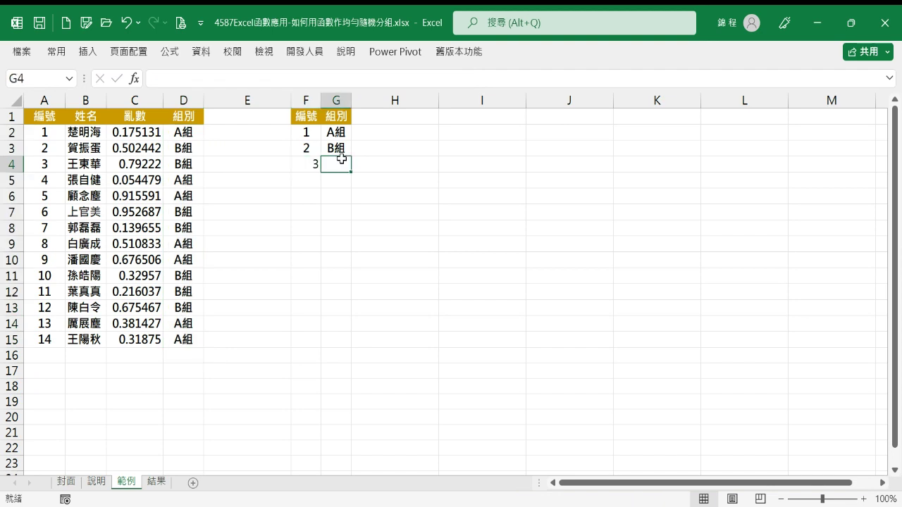
type("Cvfbm")
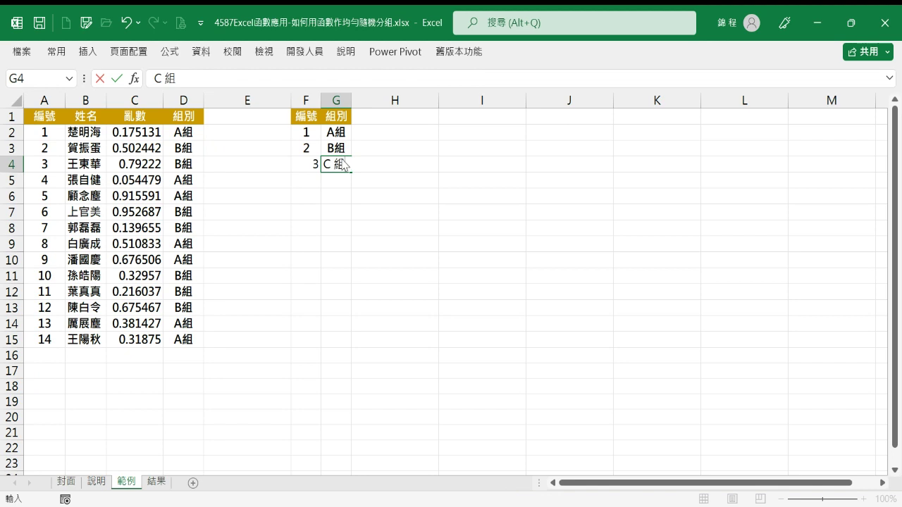
key("F2")
key("Left")
key("BackSpace")
key("ctrl+Return")
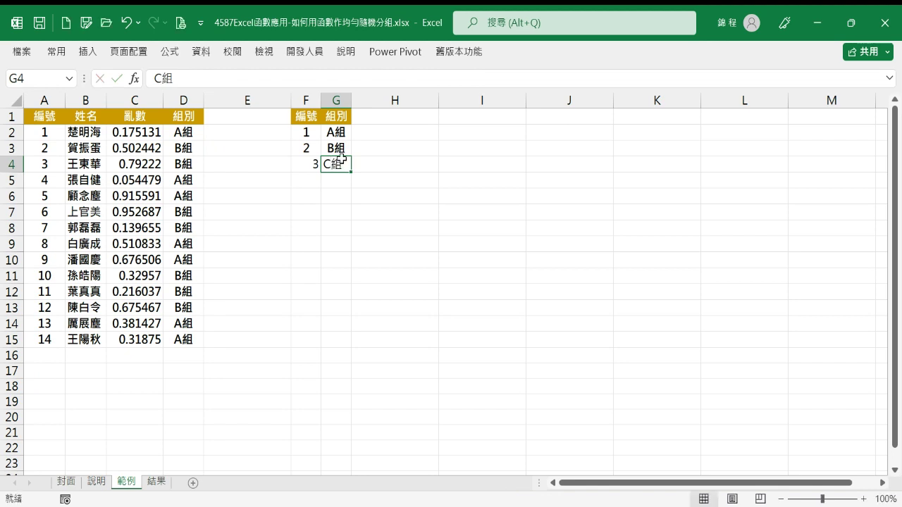
Step: Copy the formatting of F3:G3 onto the new row F4:G4
key("Left")
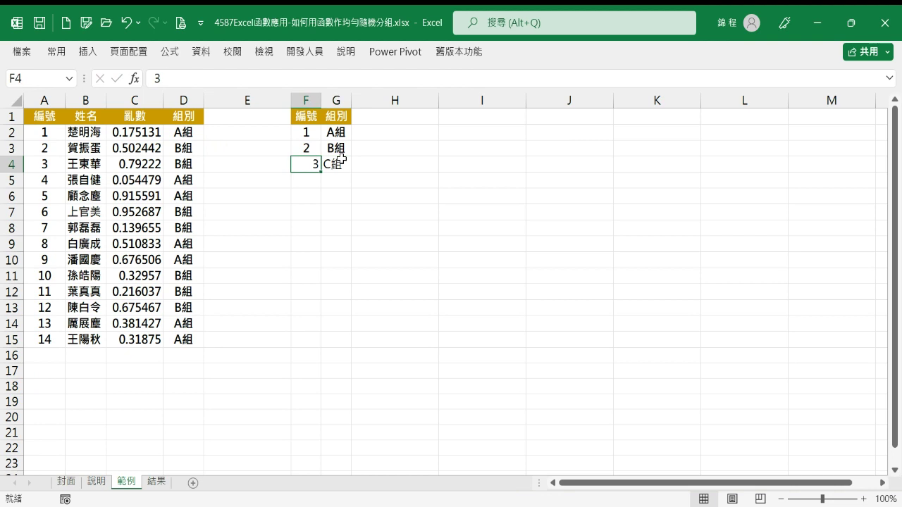
left_click_drag(301, 167, 336, 148)
left_click(306, 148)
left_click(59, 53)
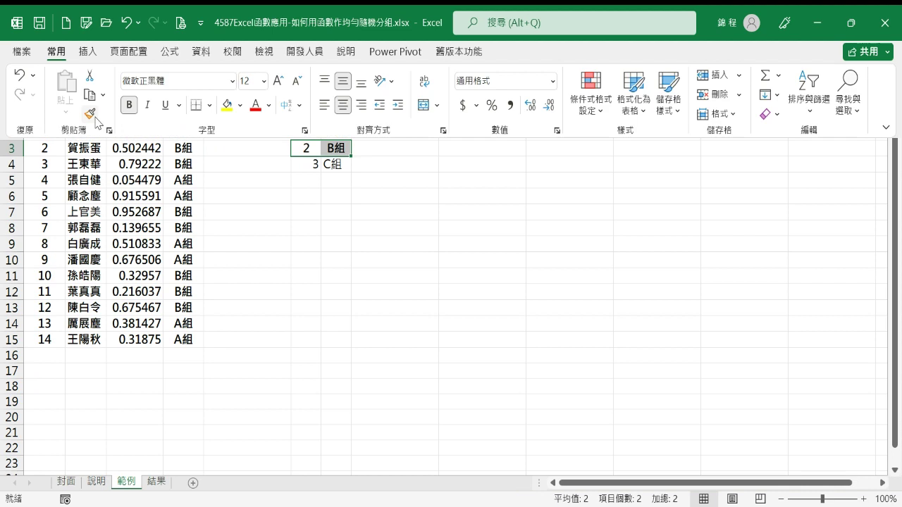
left_click(90, 114)
left_click_drag(310, 165, 345, 167)
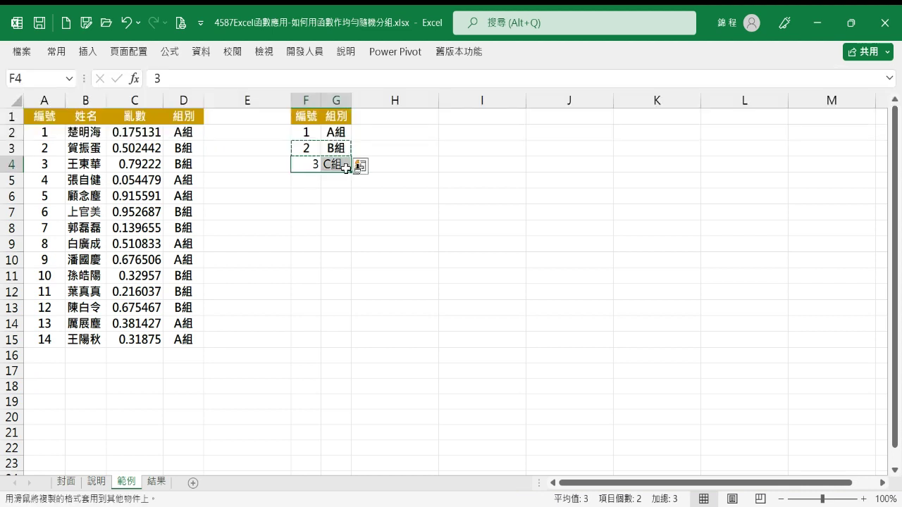
Step: Change the MOD divisor in D2 to 3 and the INDEX array to $G$2:$G$4, and fill the formula down to D15
left_click(177, 131)
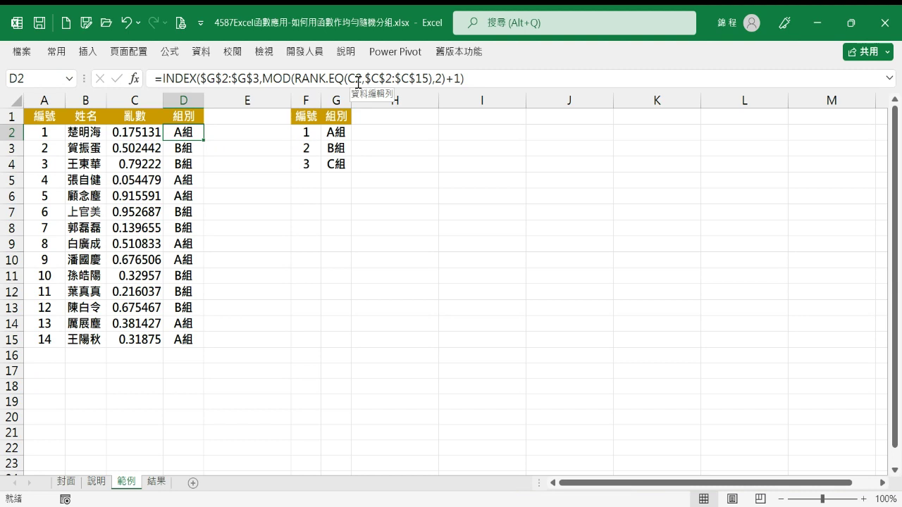
double_click(439, 79)
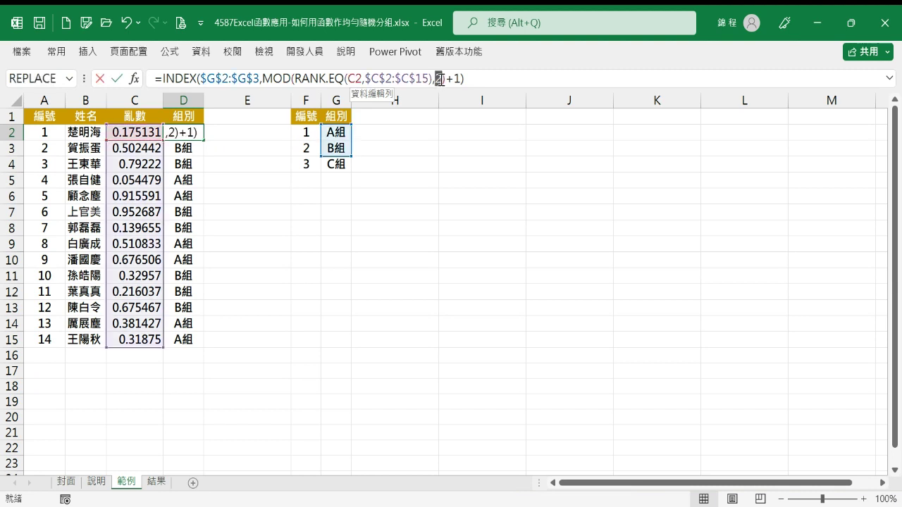
type("3")
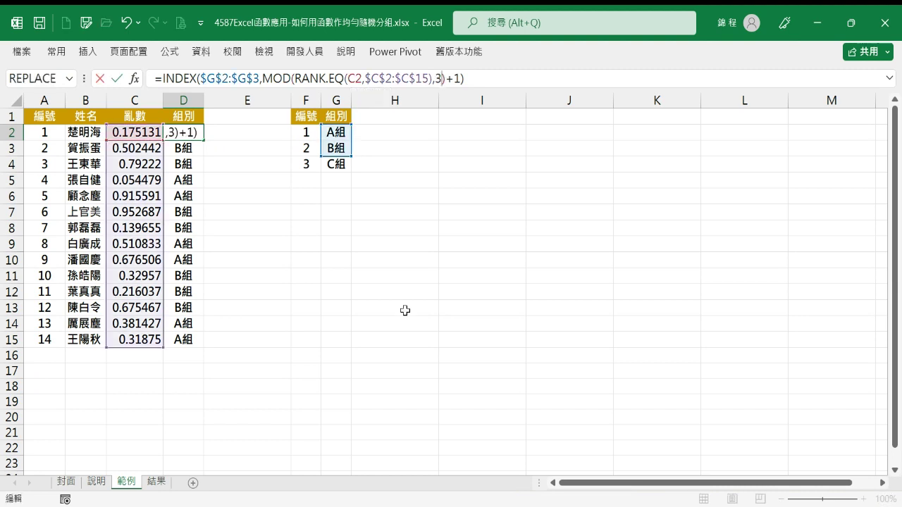
double_click(258, 79)
type("4")
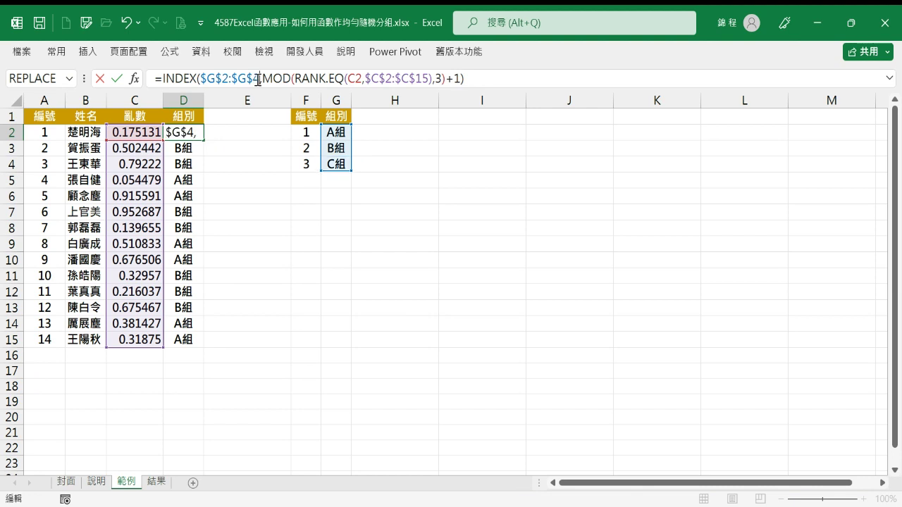
key("Tab")
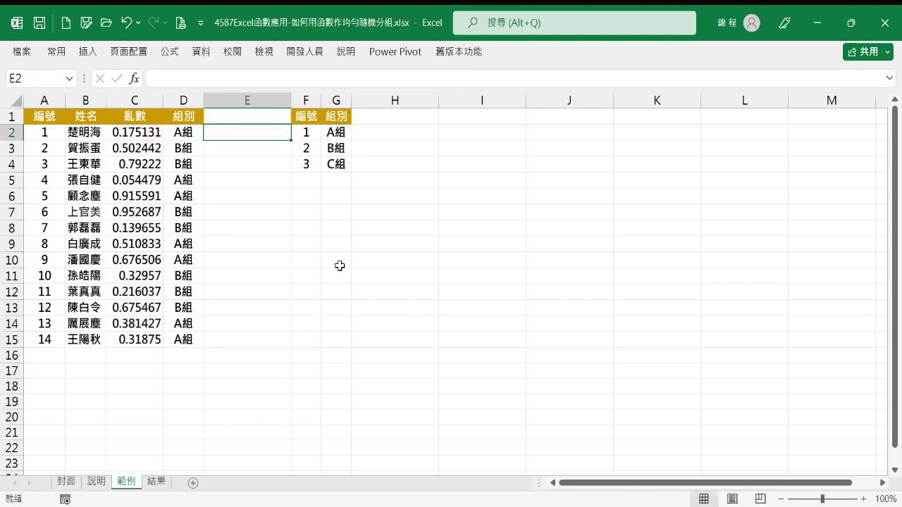
left_click(195, 139)
left_click_drag(203, 140, 196, 348)
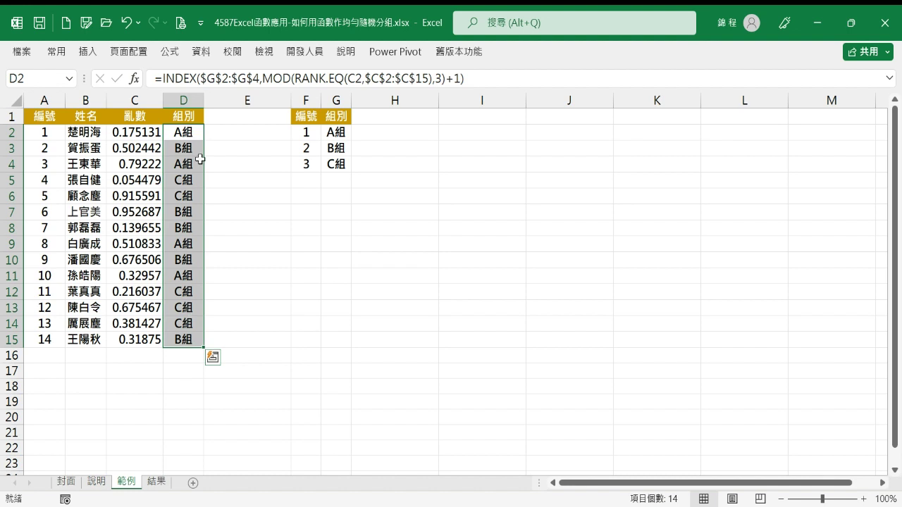
Step: Add a fifteenth entry in row 16 with number 15, name 成龍 and random value 0.99
left_click(48, 358)
type("15")
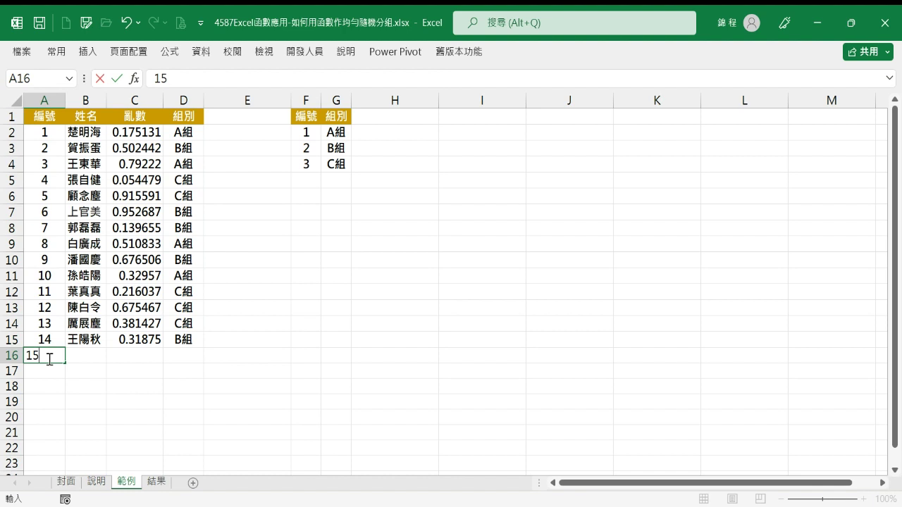
key("Tab")
type("成")
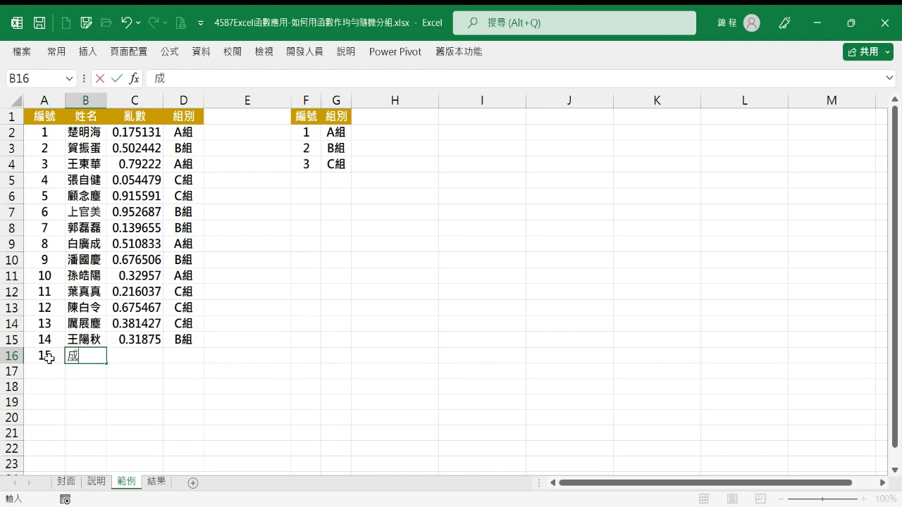
type("卜月卜尸")
key("space")
key("Tab")
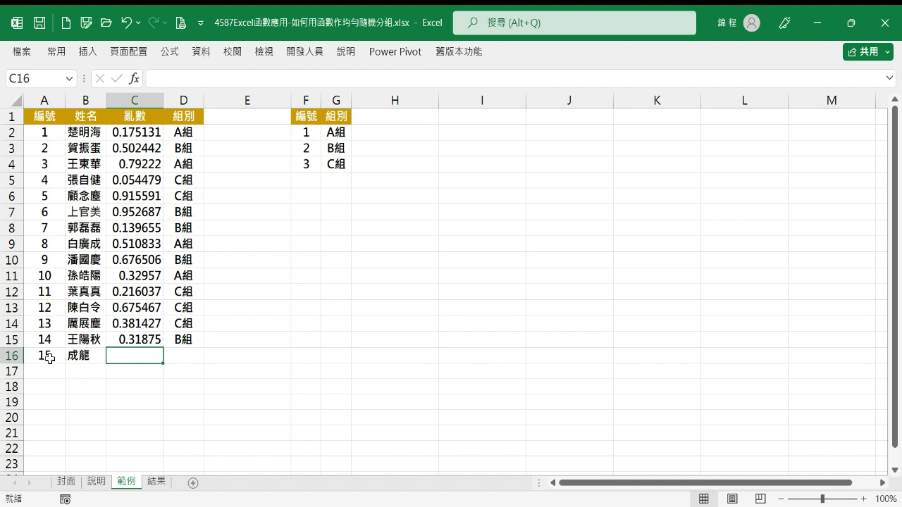
type("0.")
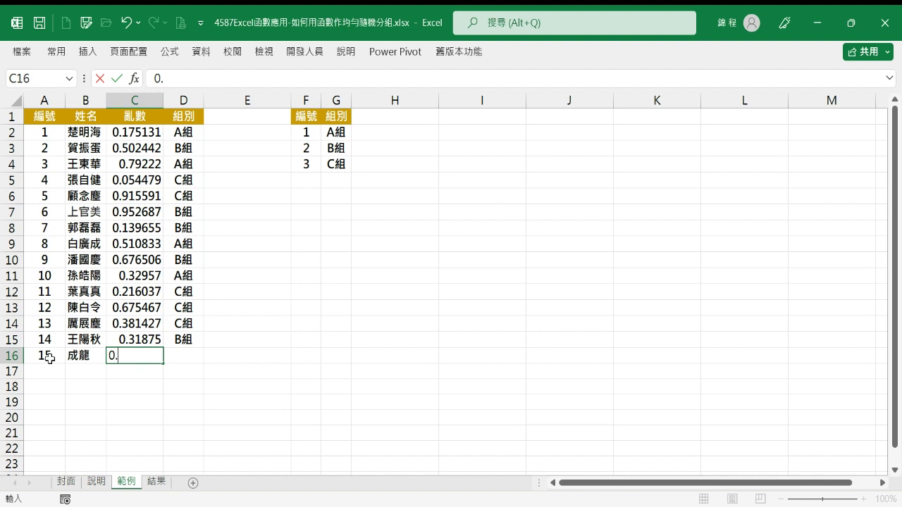
type("99")
key("Tab")
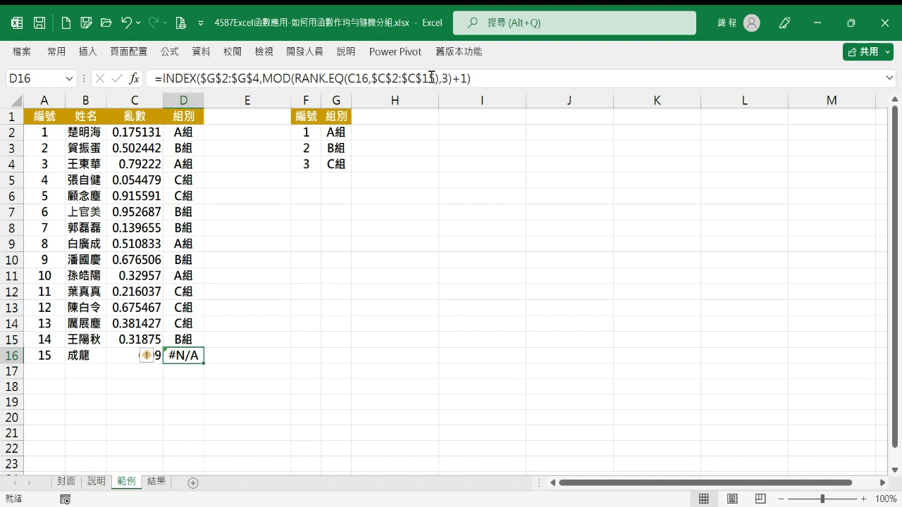
Step: Extend the RANK.EQ range in D2 to $C$2:$C$16 and fill the formula down to D16
left_click(171, 132)
left_click(425, 78)
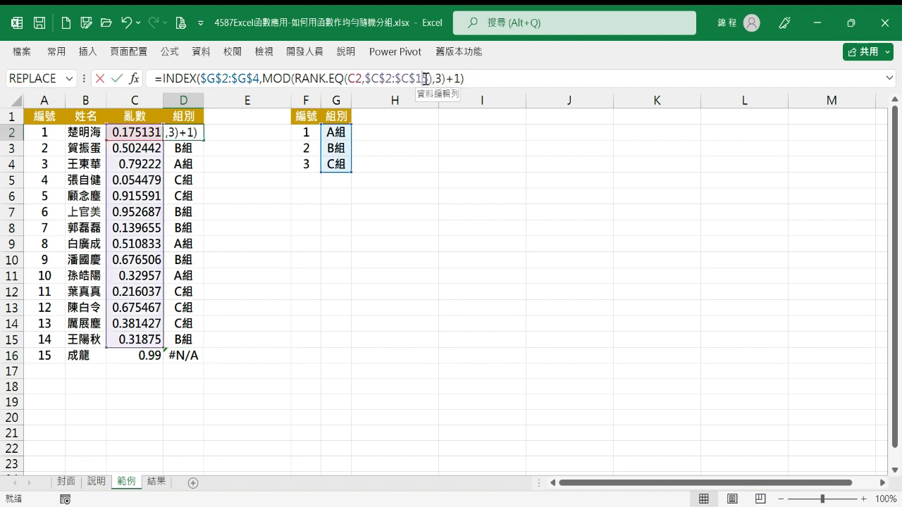
key("shift+Right")
type("6")
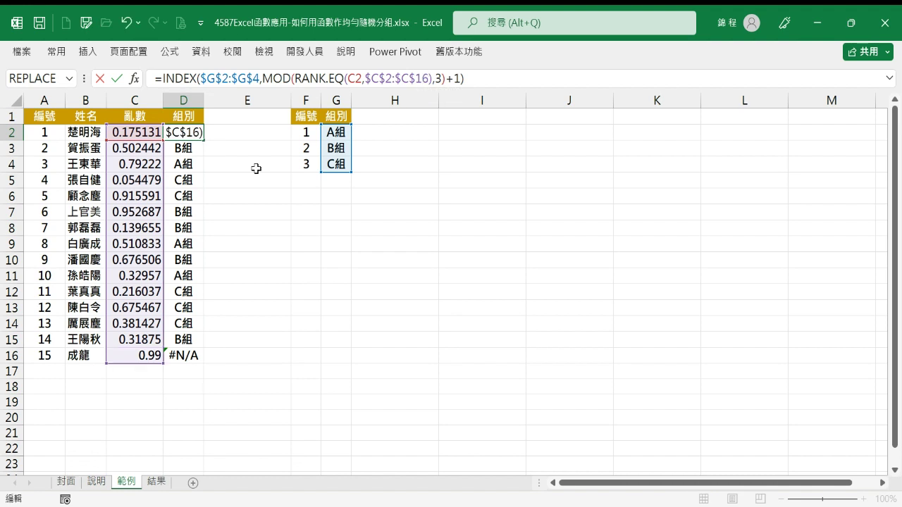
key("ctrl+Return")
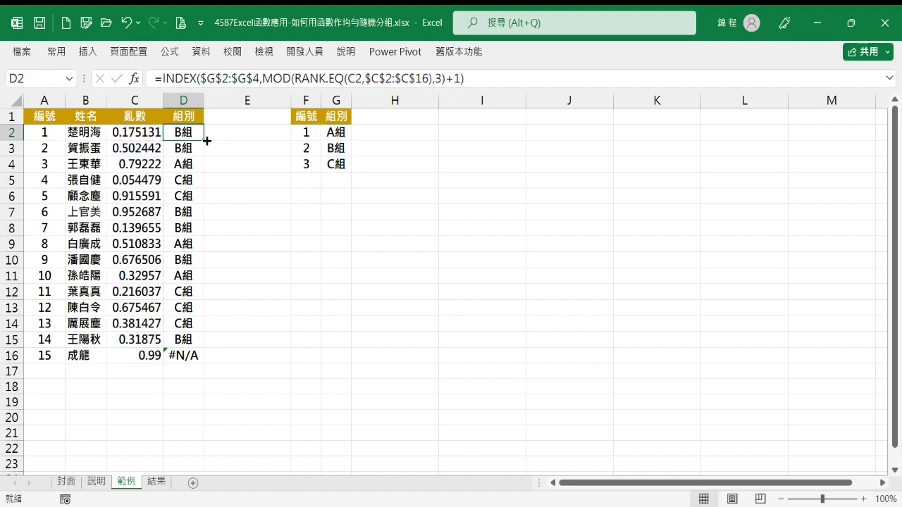
double_click(204, 139)
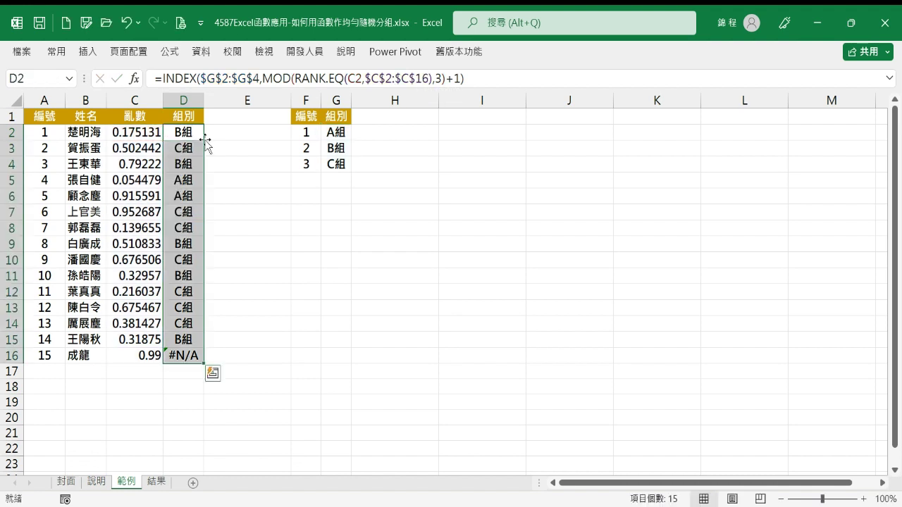
left_click(190, 352)
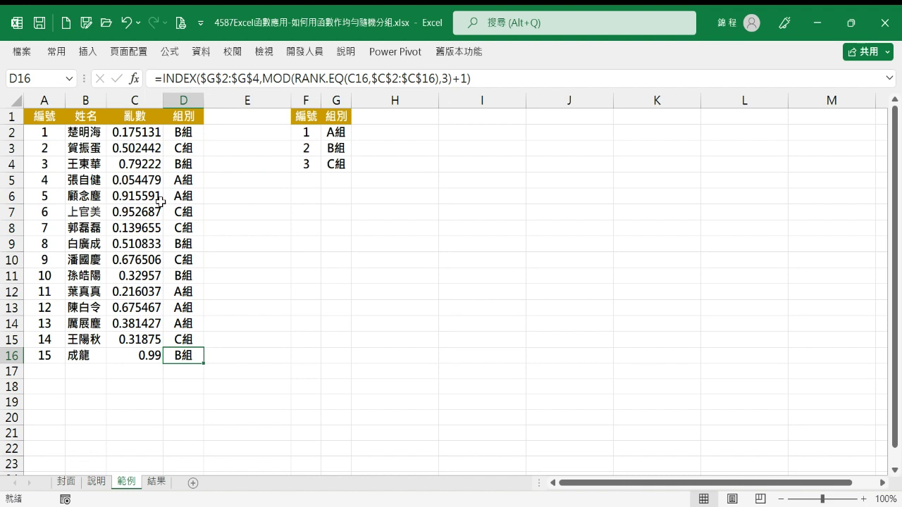
Step: Hide the 亂數 column C
left_click(144, 97)
right_click(144, 98)
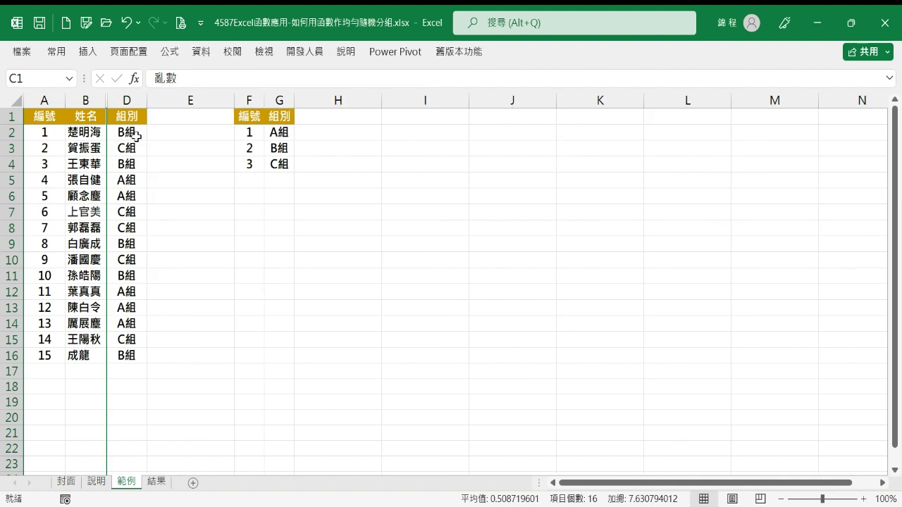
left_click(136, 135)
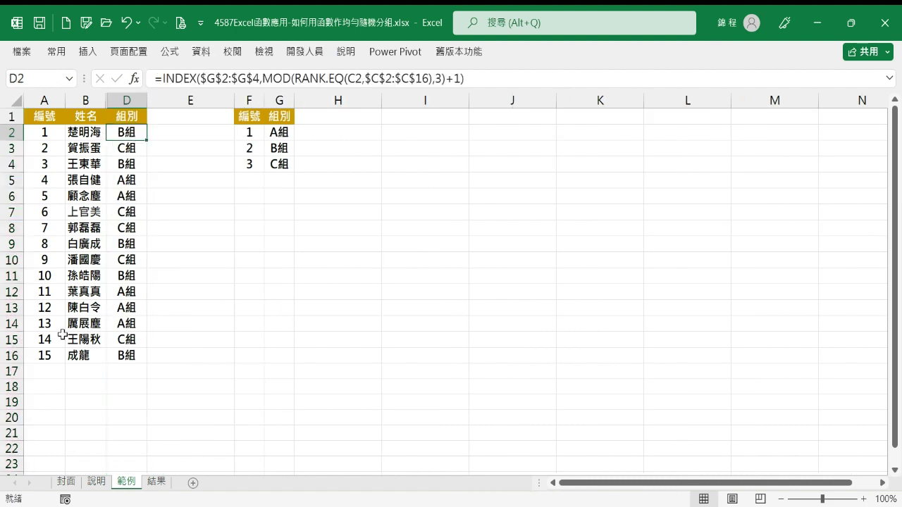